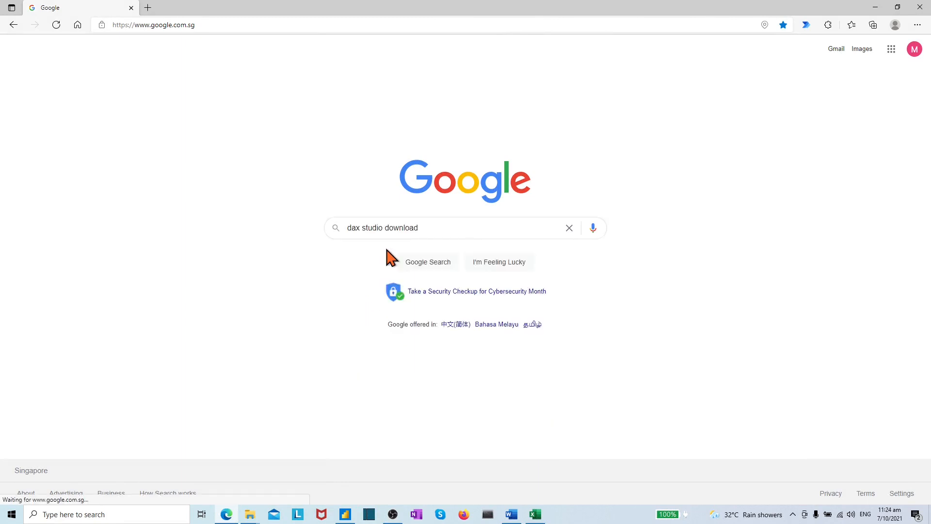
click(161, 142)
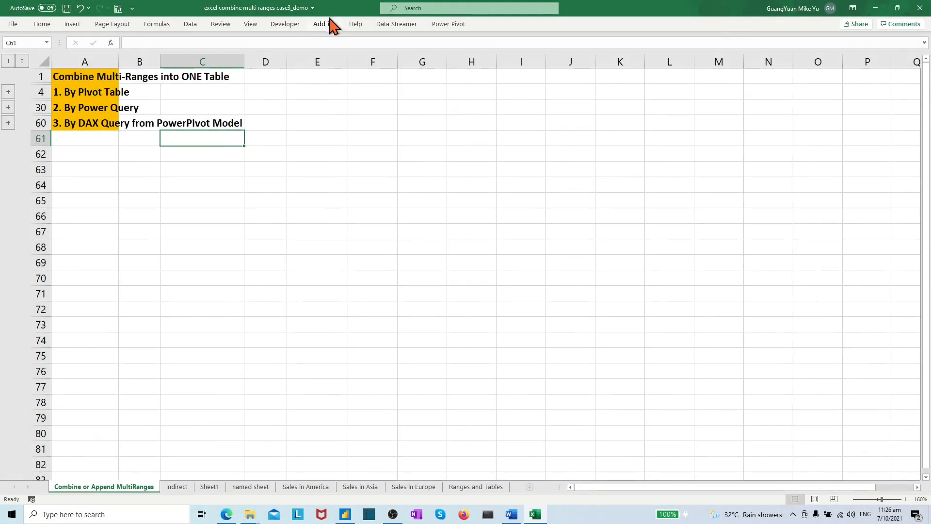
click(329, 27)
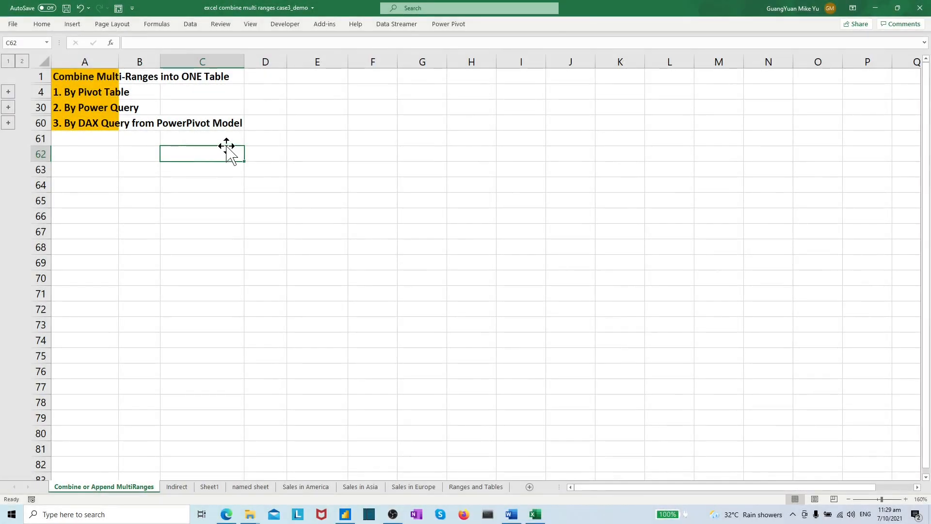
click(304, 487)
click(359, 487)
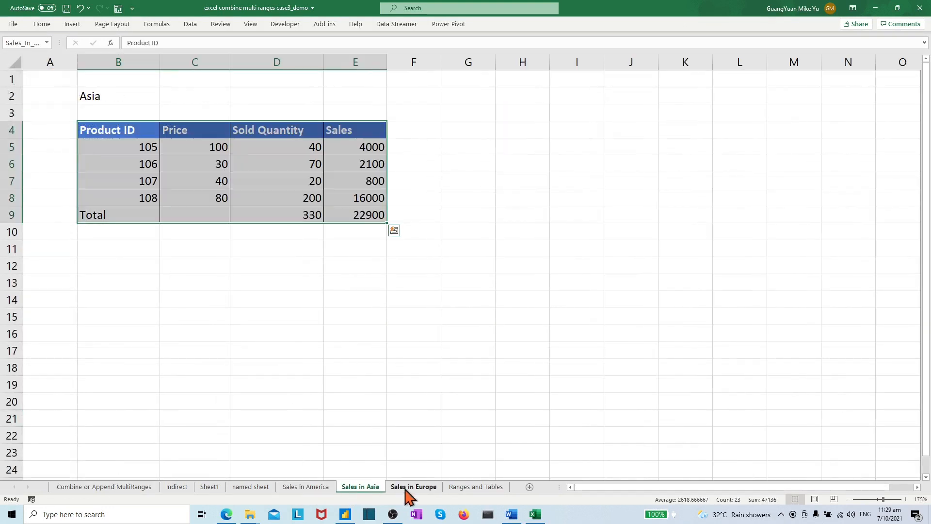
click(413, 487)
Add the range B4:E9 with headers from the Sales in America sheet to the Power Pivot data model.
click(305, 487)
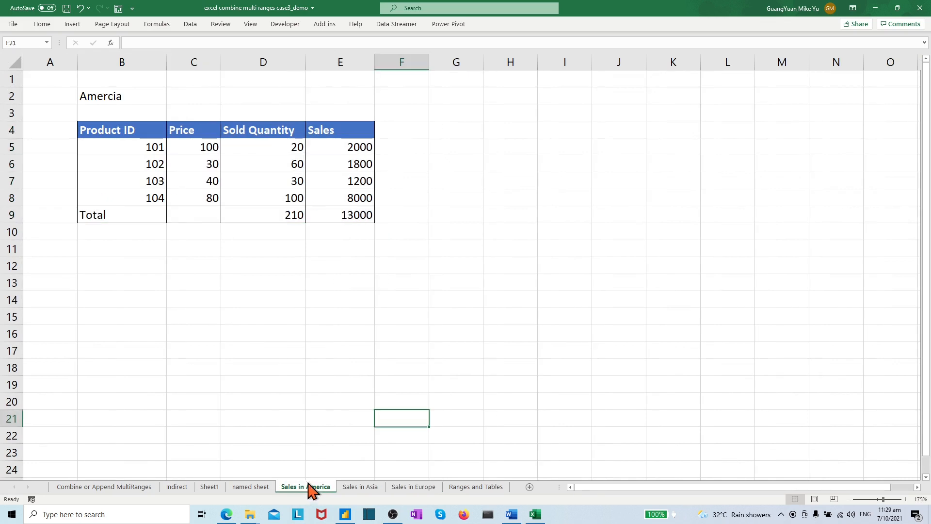
click(225, 299)
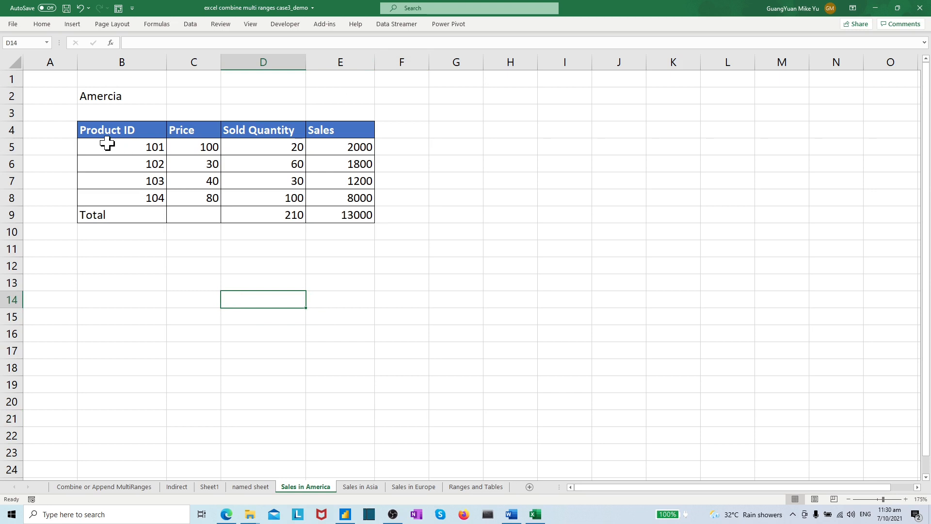
drag(83, 129, 328, 213)
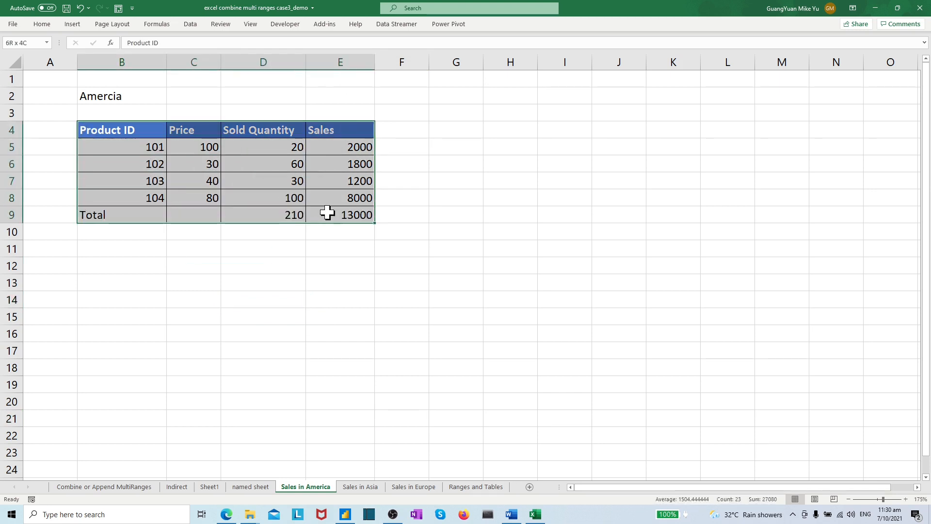
click(447, 26)
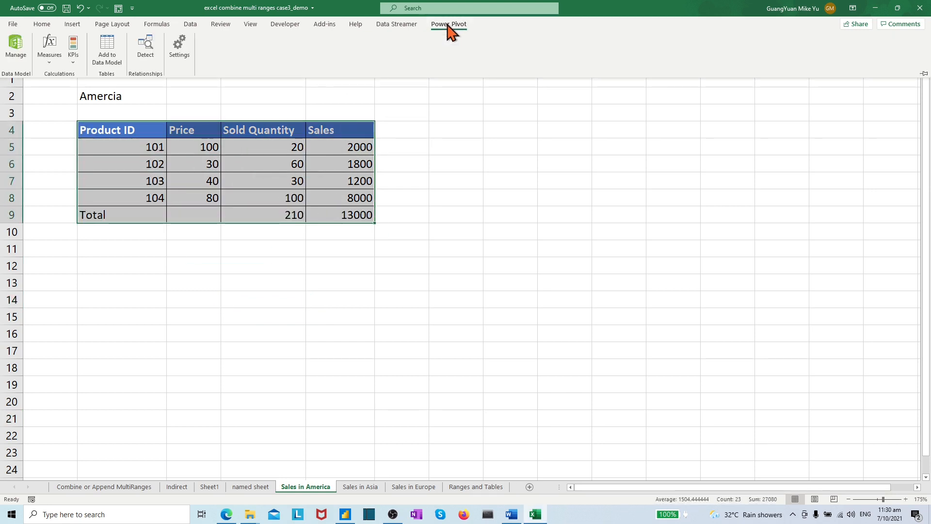
click(108, 56)
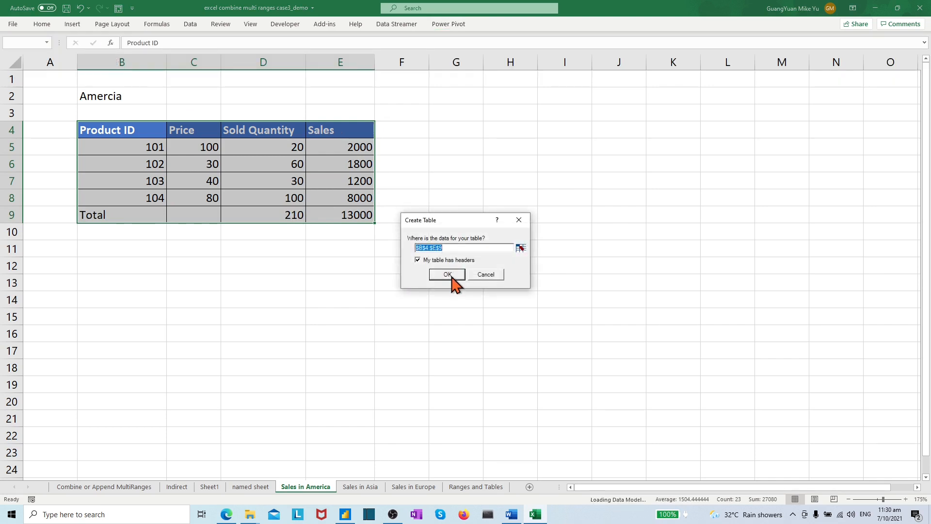
click(452, 277)
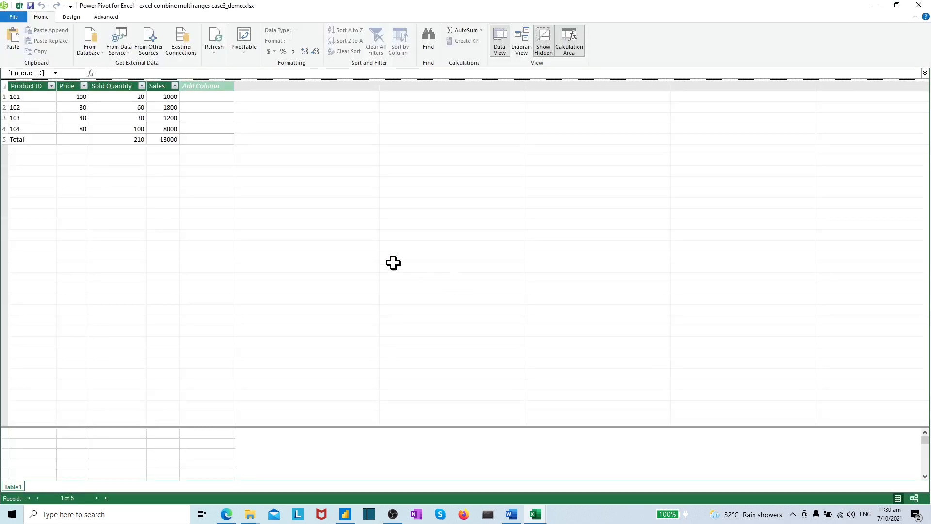
Rename the America sales table in the data model to AM.
right_click(7, 487)
click(46, 440)
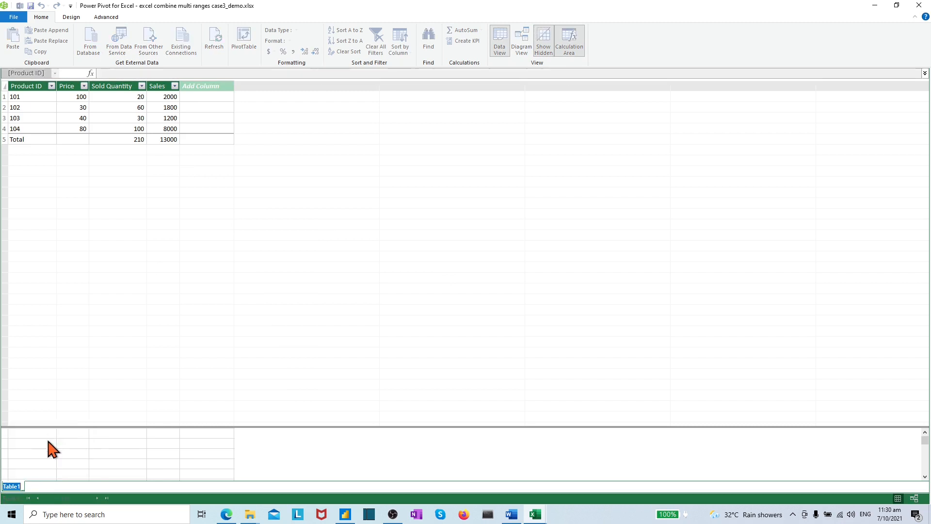
text(AM)
key(Return)
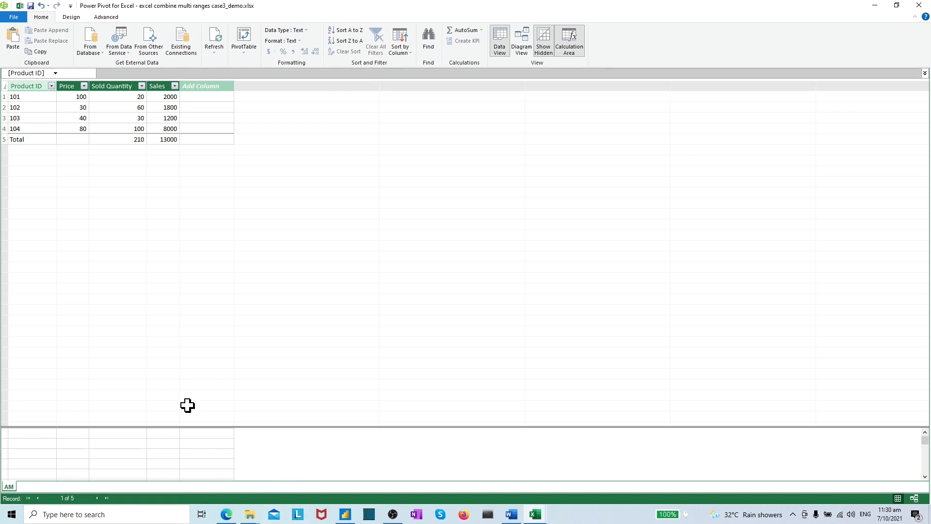
Return to the workbook and add the Sales in Asia range B4:E9 with headers to the data model.
click(20, 6)
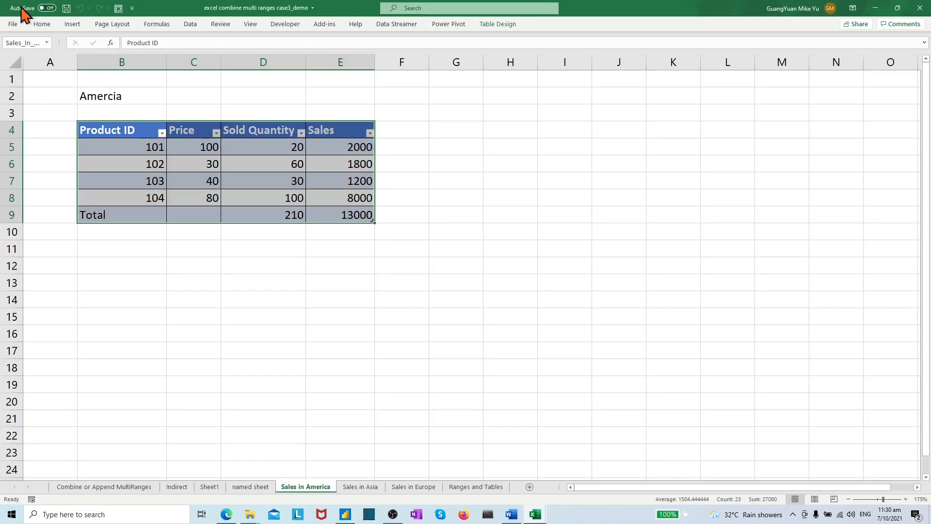
click(360, 486)
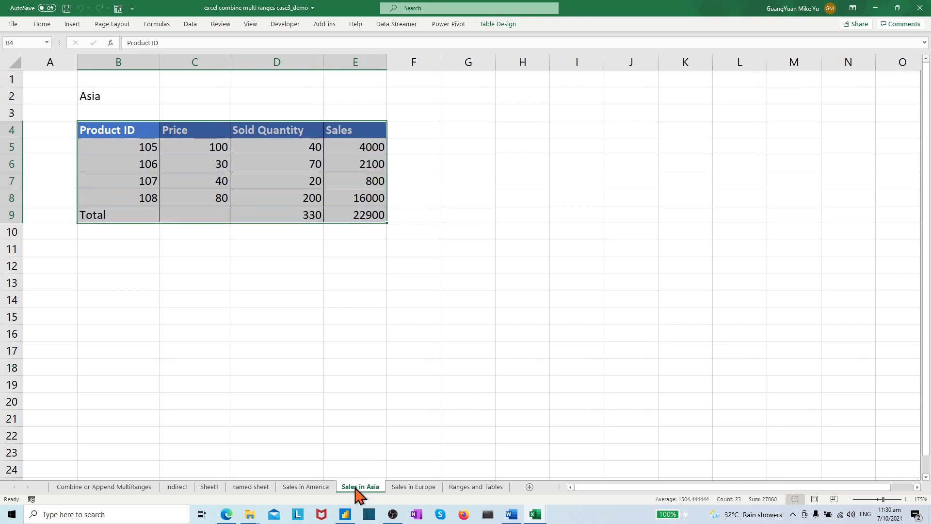
drag(100, 127, 344, 218)
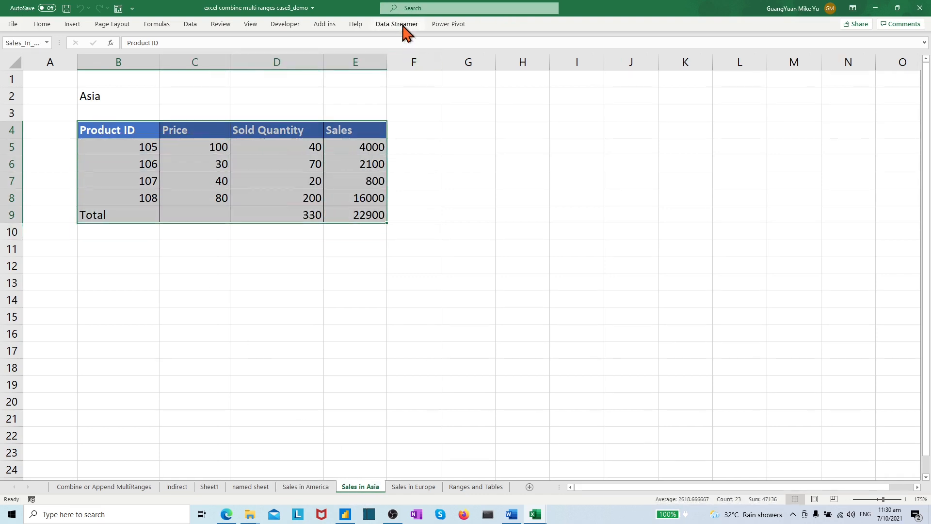
click(443, 25)
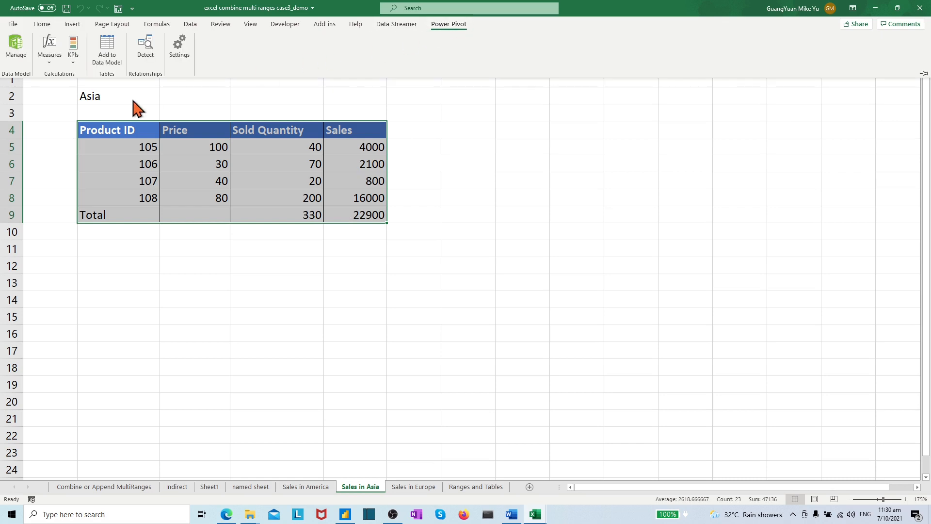
click(106, 57)
click(449, 274)
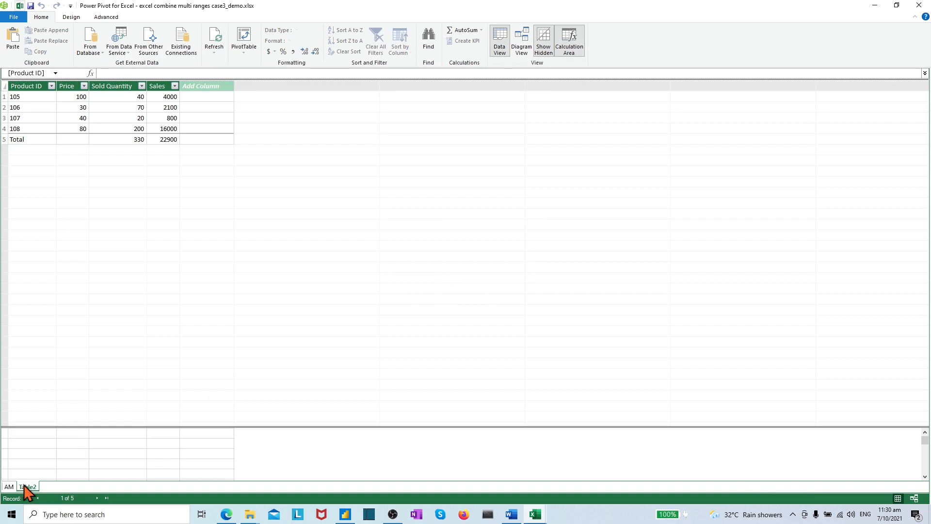
Rename the Asia sales table in the data model to AS.
right_click(24, 486)
click(55, 444)
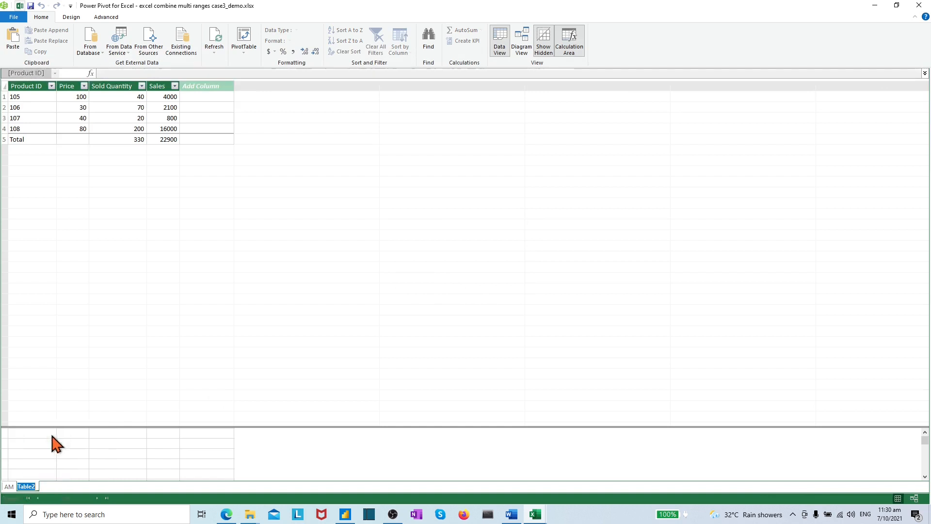
text(AS)
click(121, 456)
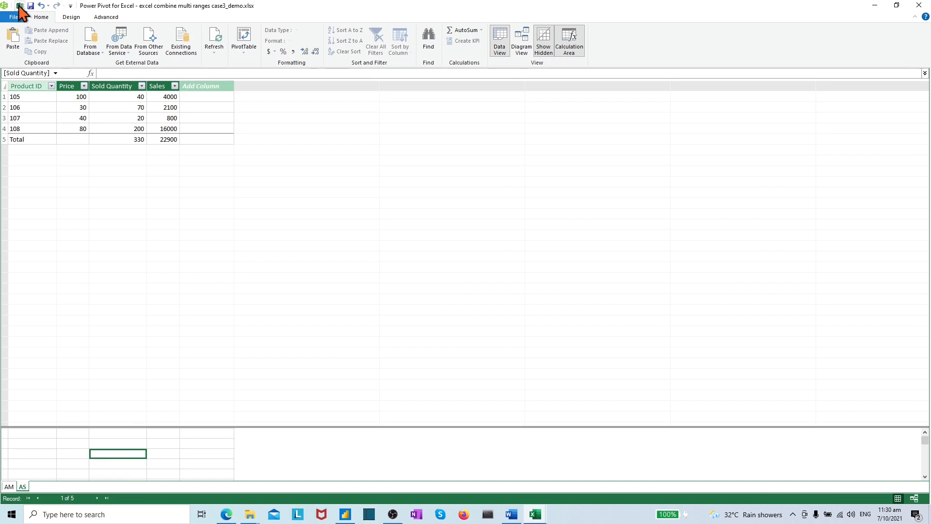
Return to the workbook and add the Sales in Europe range B4:E9 with headers to the data model.
click(20, 6)
click(404, 487)
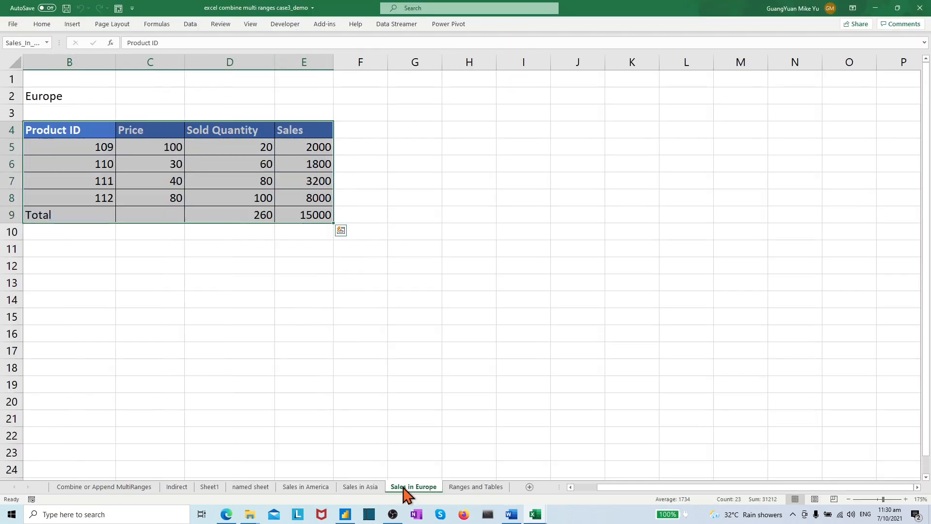
click(53, 129)
drag(106, 140, 297, 210)
click(449, 24)
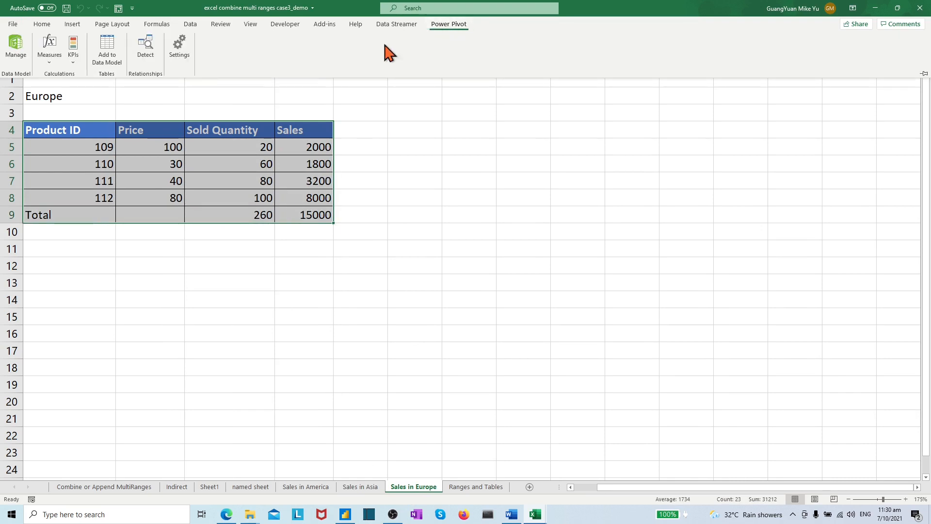
click(109, 57)
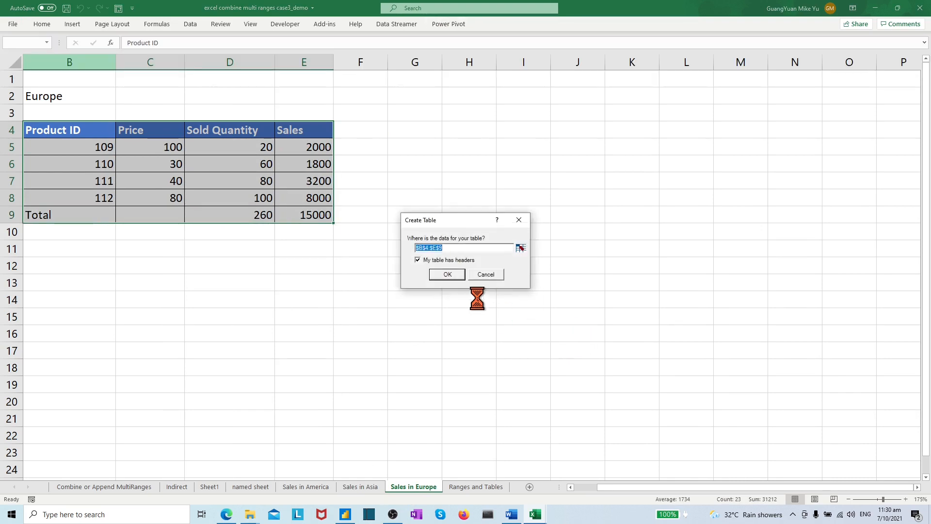
click(447, 275)
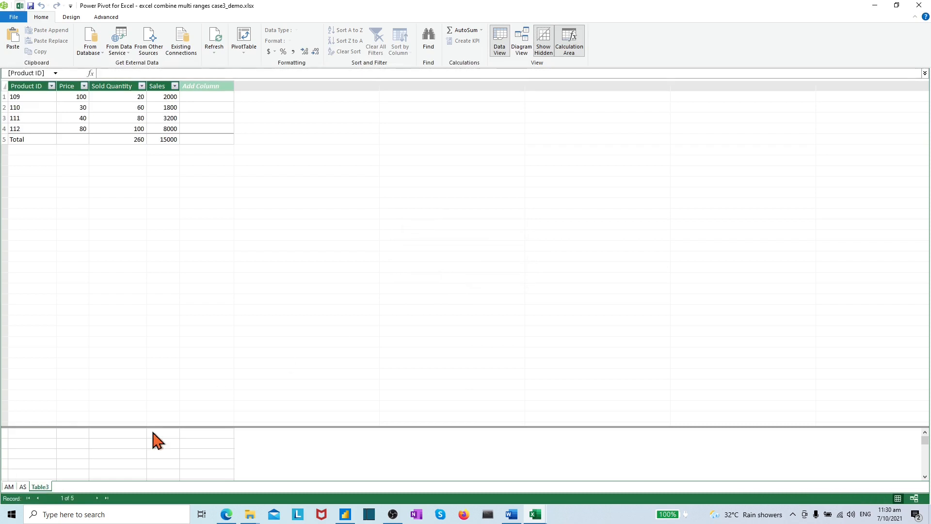
Rename the Europe sales table in the data model to EU and switch the model to diagram view.
right_click(43, 487)
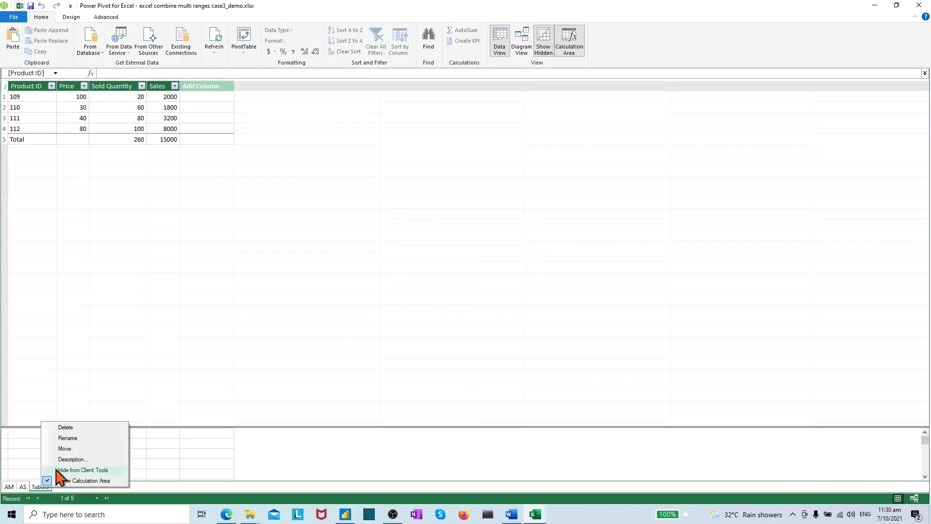
click(73, 438)
text(A)
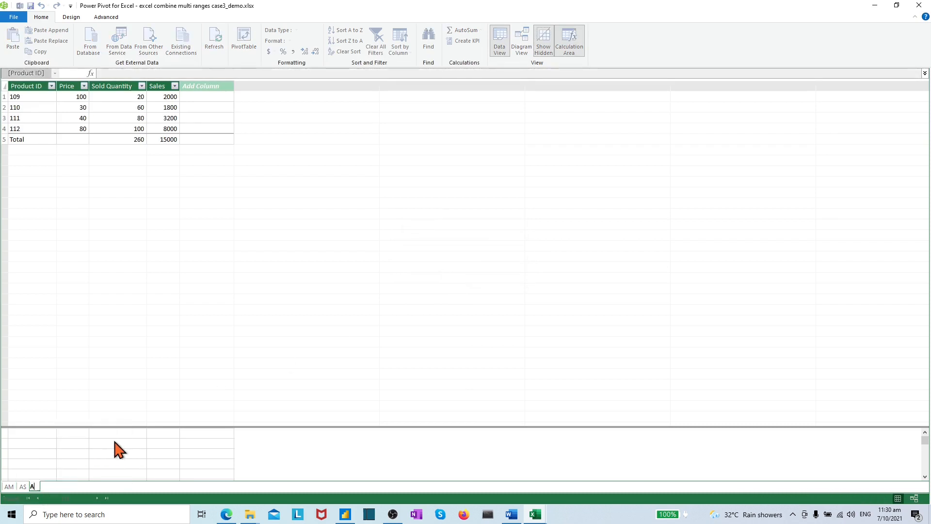
text(EU)
key(Return)
click(117, 443)
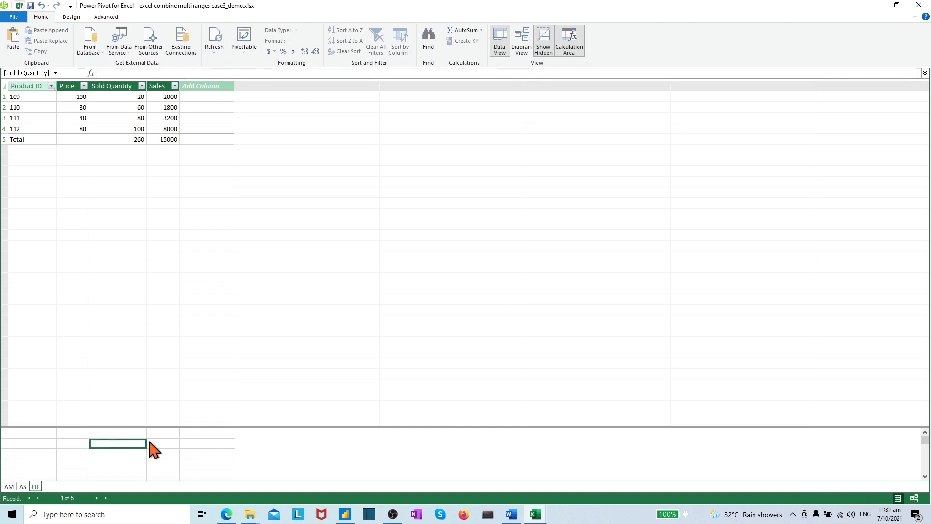
click(526, 51)
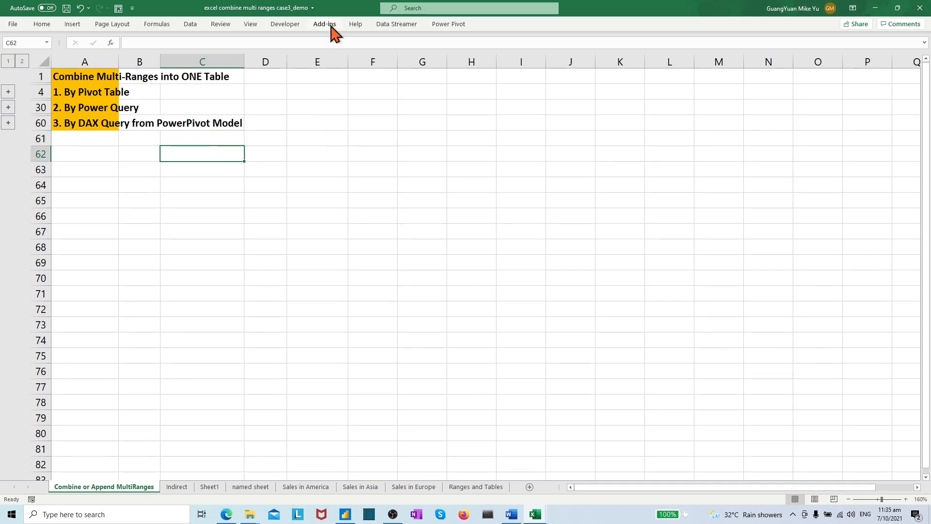
Launch DAX Studio from the workbook and connect it to the PowerPivot model of excel combine multi ranges case3_demo.xlsx.
click(326, 27)
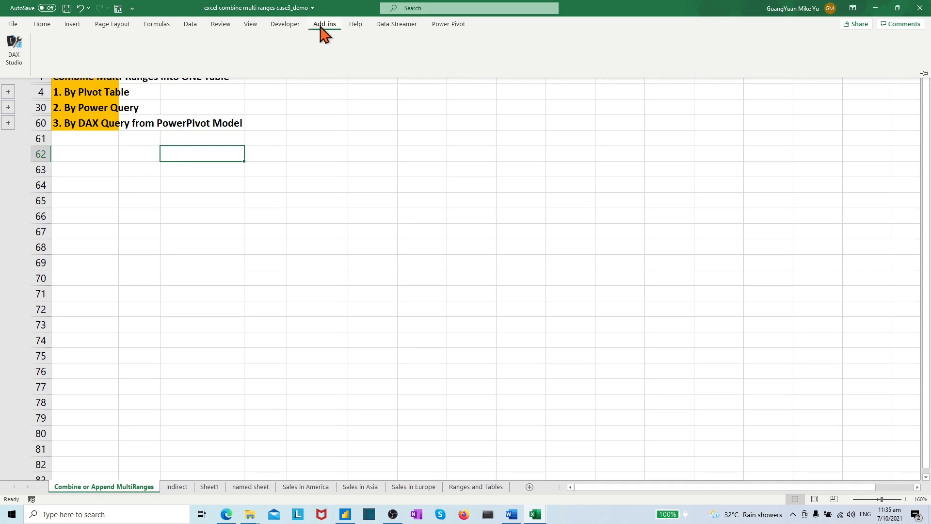
click(15, 45)
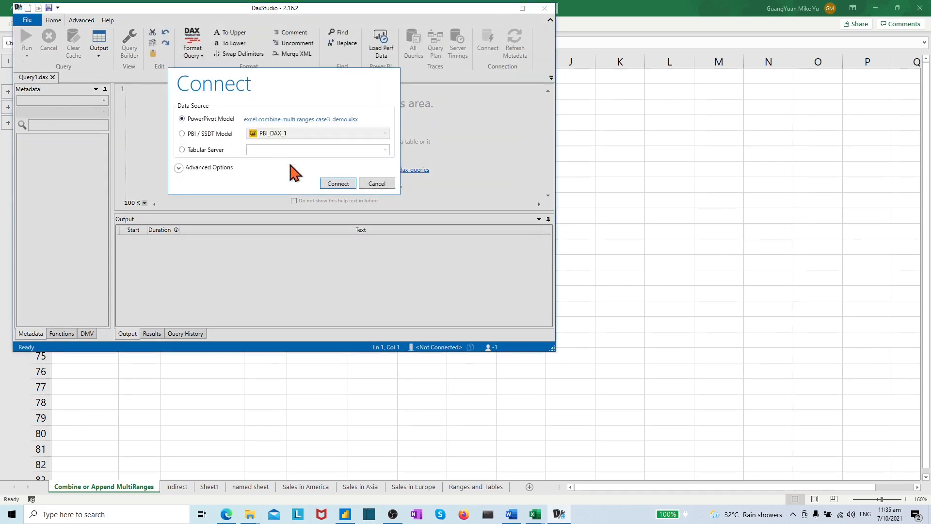
click(338, 184)
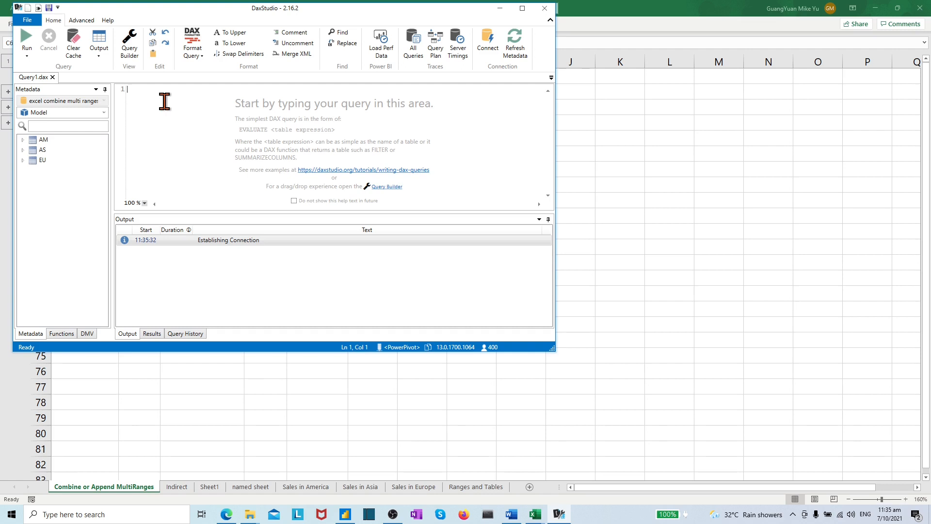
Write the DAX query EVALUATE UNION(AM,'AS',EU) over the three sales tables in the query editor.
text(eva)
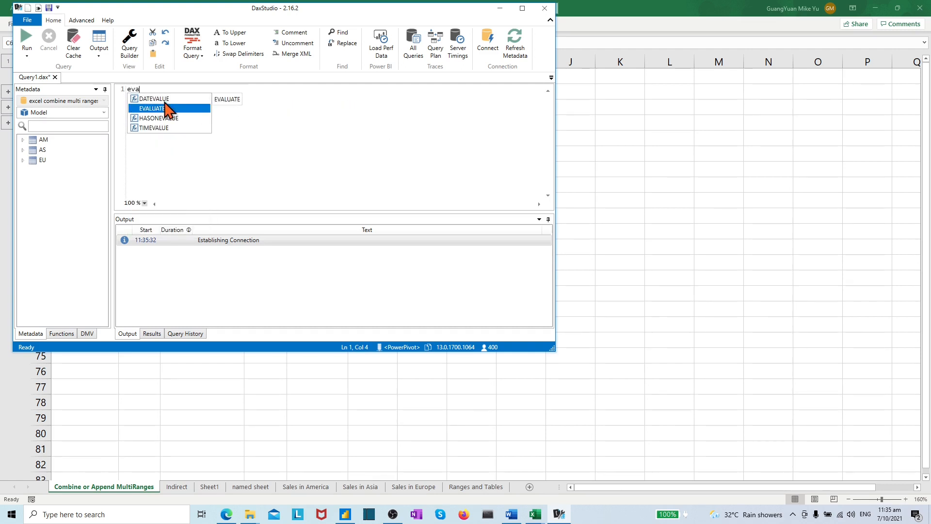
double_click(167, 108)
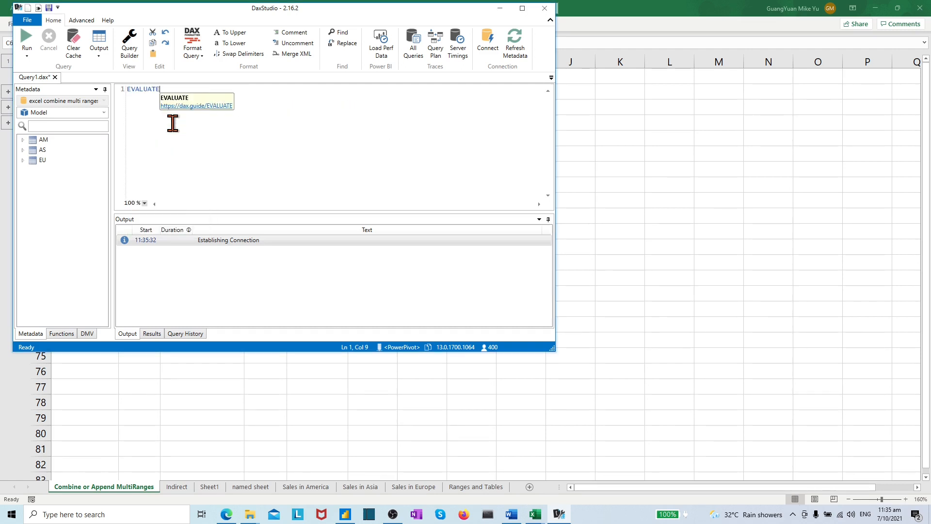
key(Return)
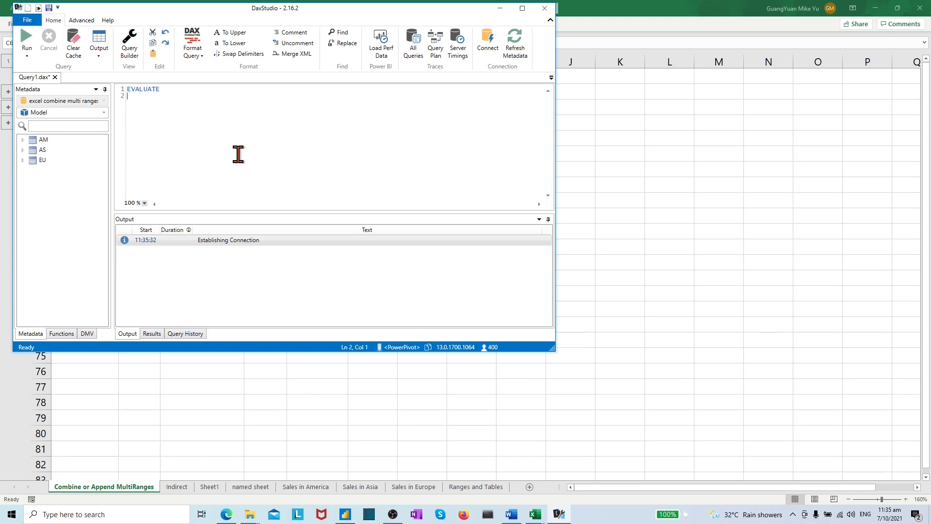
text(Un)
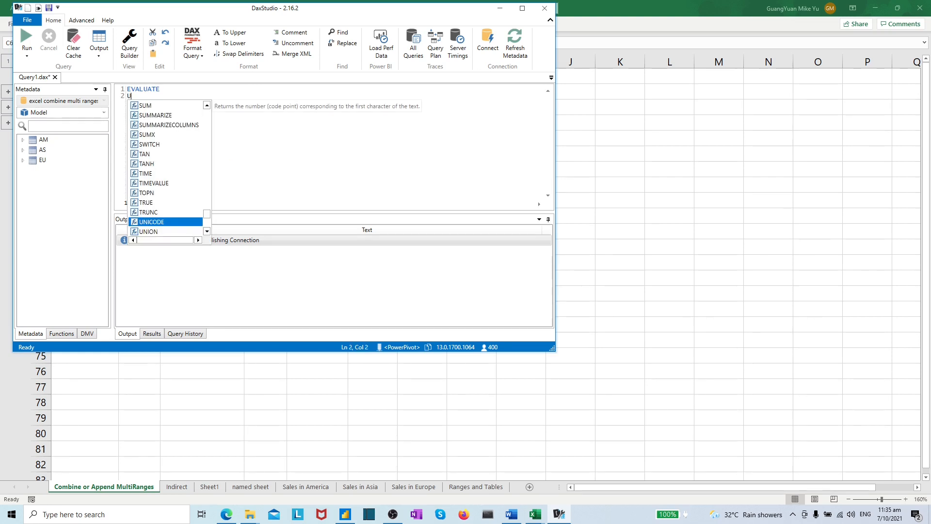
double_click(148, 231)
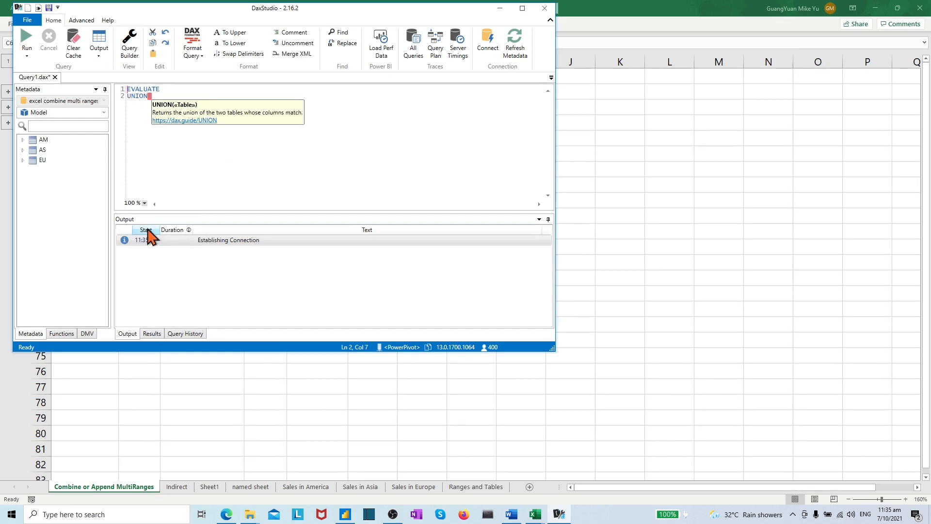
text(()
double_click(43, 140)
text(,)
double_click(41, 150)
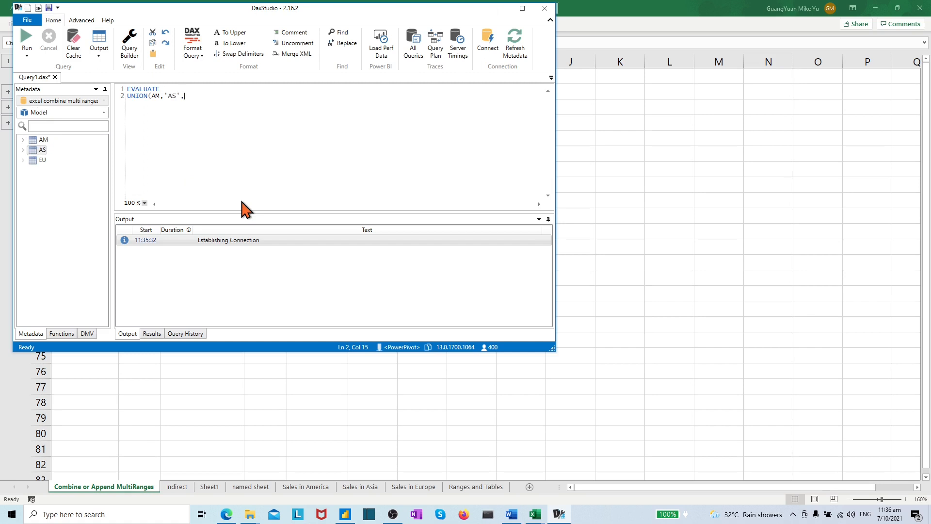
double_click(42, 161)
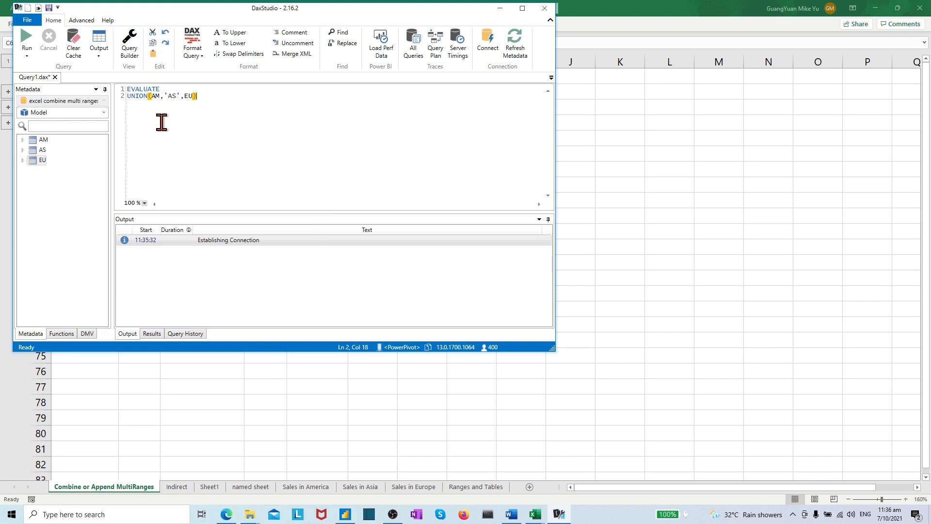
Run the UNION query to review the combined rows and copy the query text.
click(129, 91)
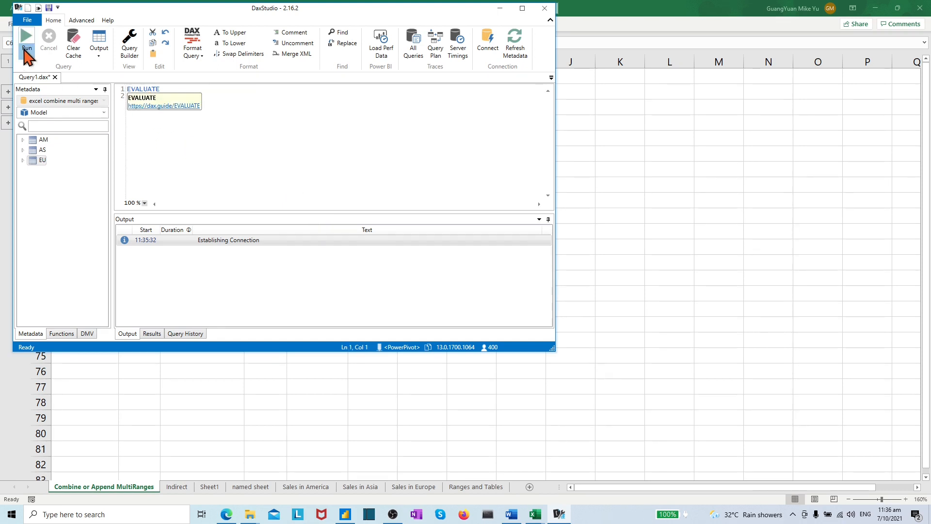
click(27, 46)
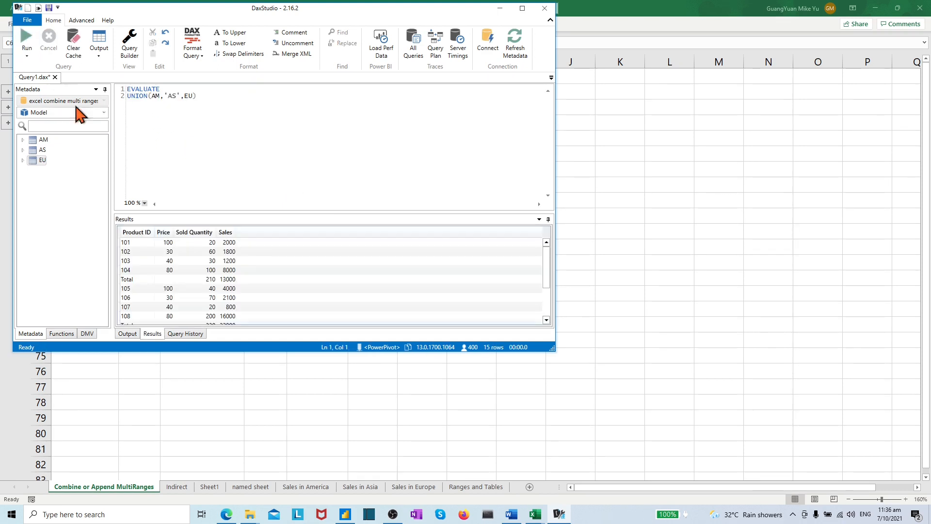
scroll(268, 262, down, 2)
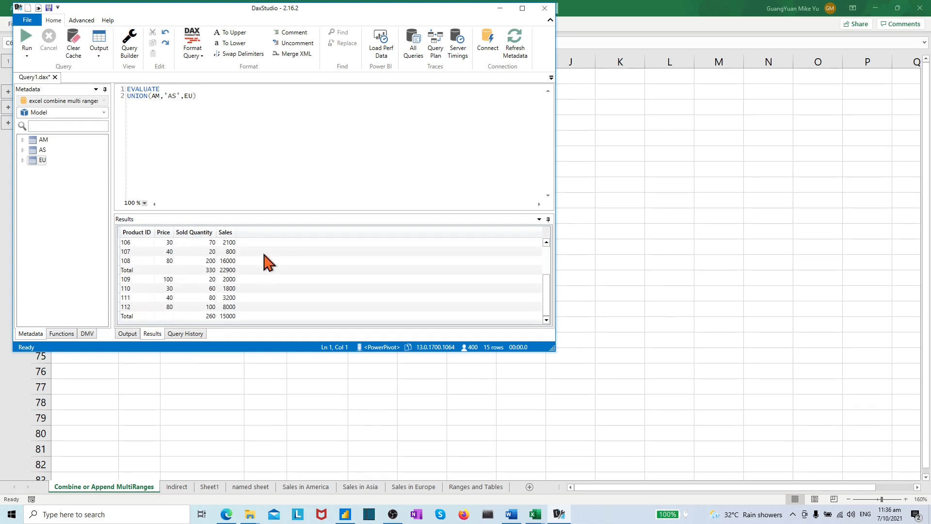
scroll(267, 262, up, 2)
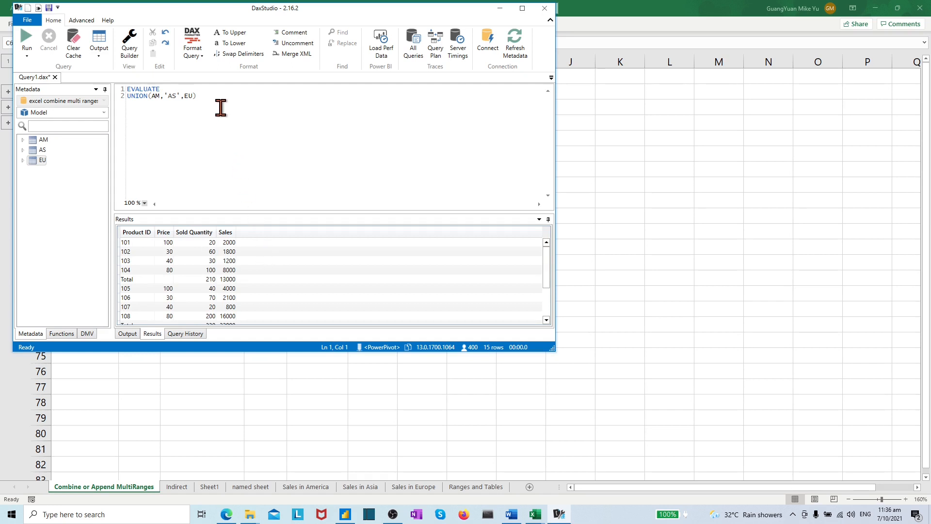
drag(215, 100, 120, 99)
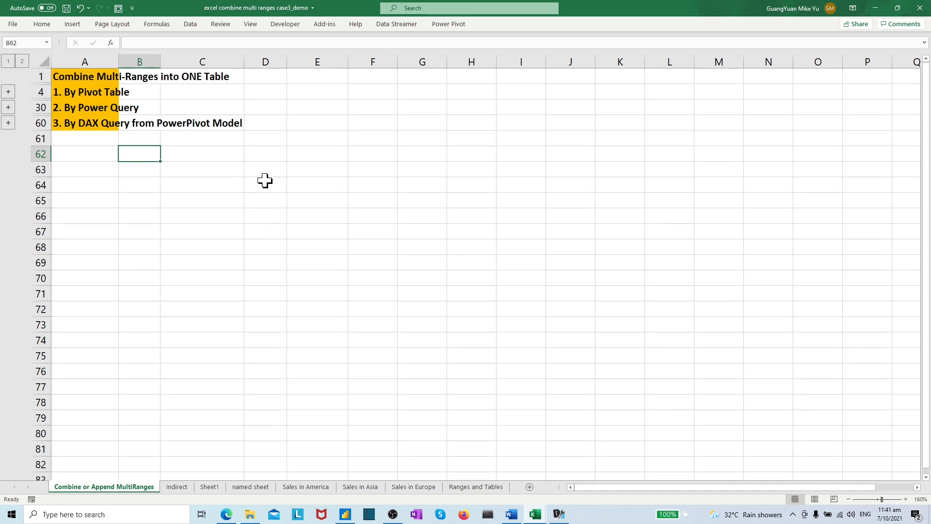
Switch to the Excel workbook and create a blank Power Query named Combined Table.
click(191, 25)
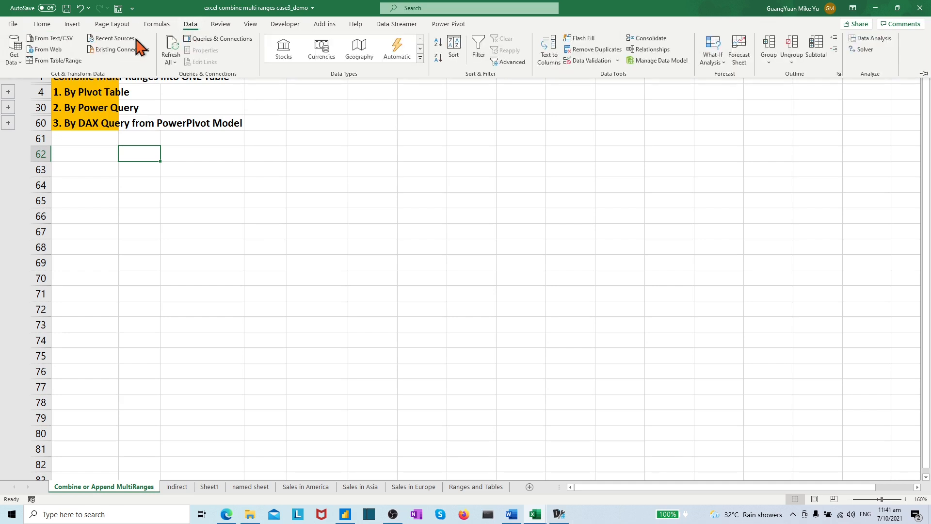
click(20, 63)
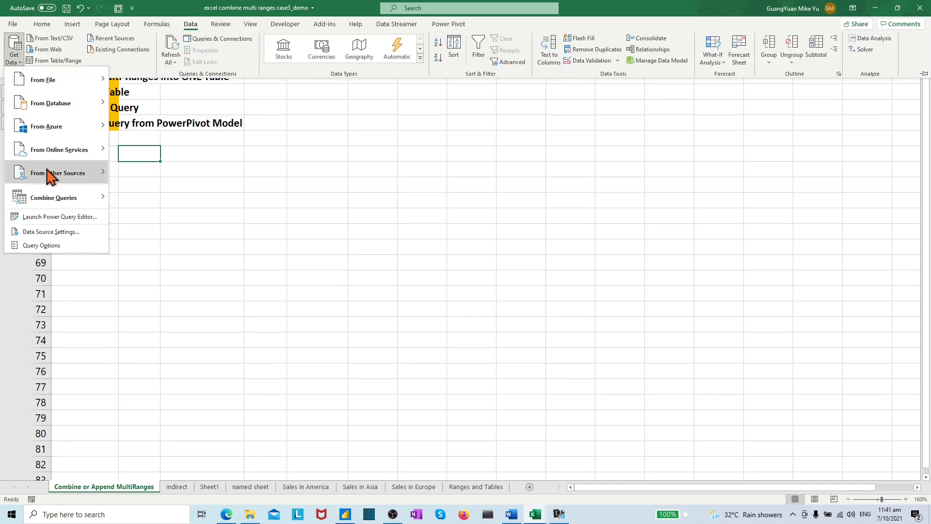
mouse_move(68, 177)
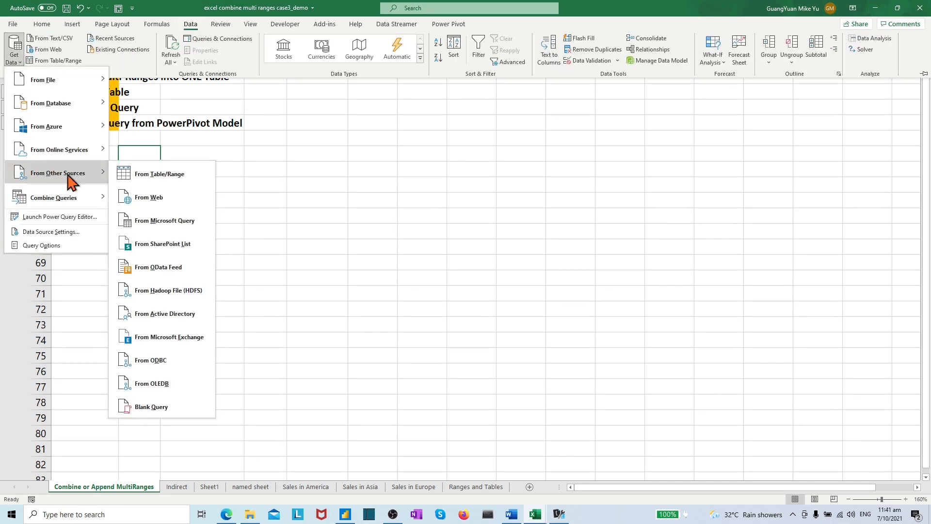
click(145, 407)
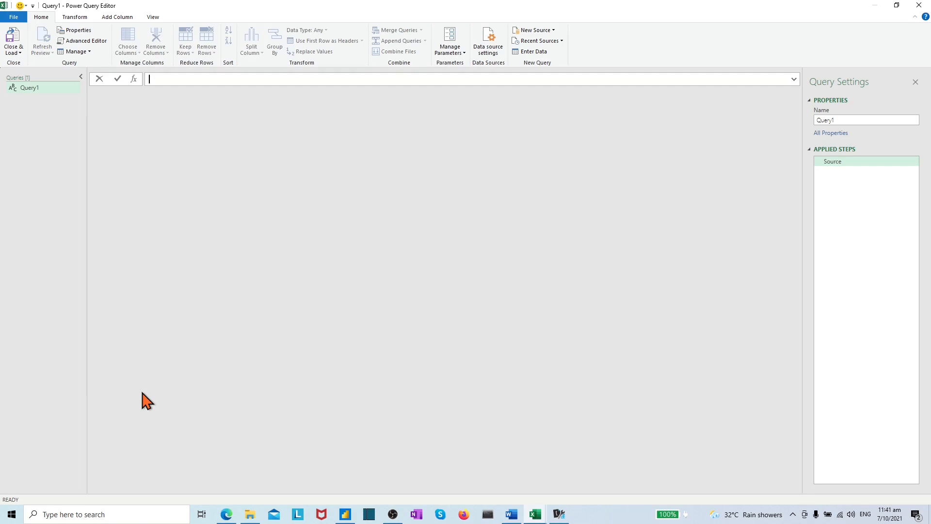
click(843, 120)
drag(843, 120, 779, 127)
key(Return)
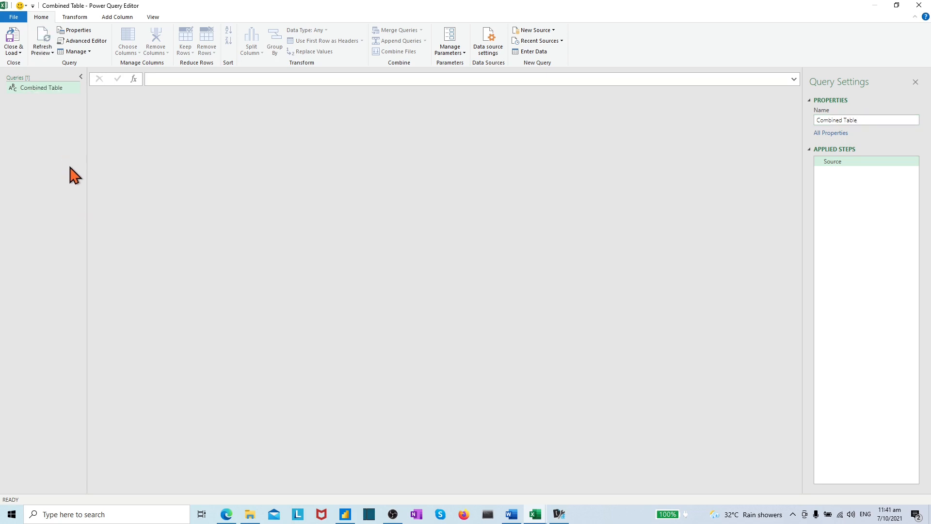
Load the blank query as a table at cell B62 of the existing worksheet and add it to the data model.
click(20, 53)
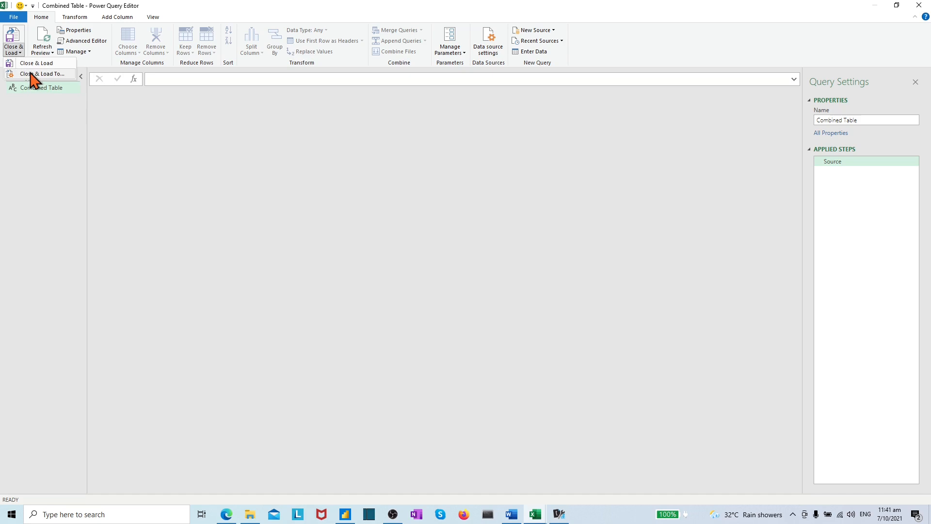
click(58, 75)
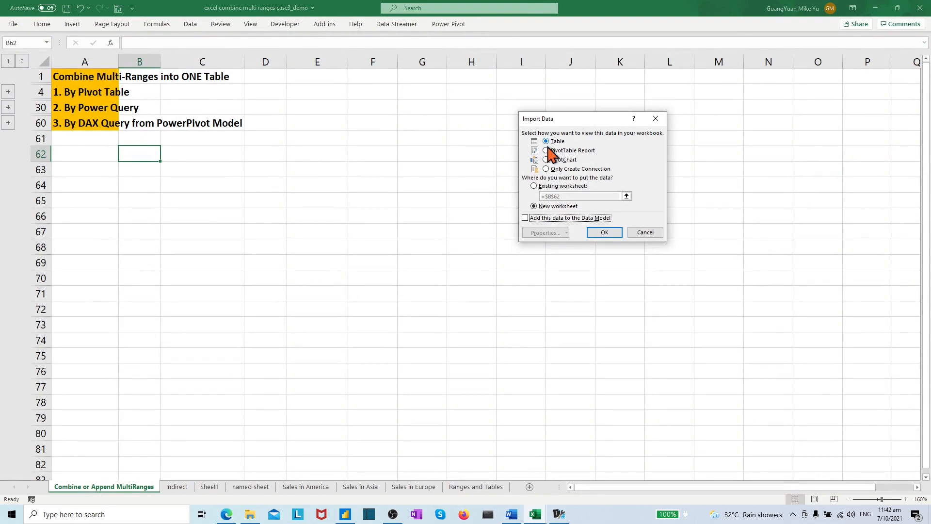
click(533, 186)
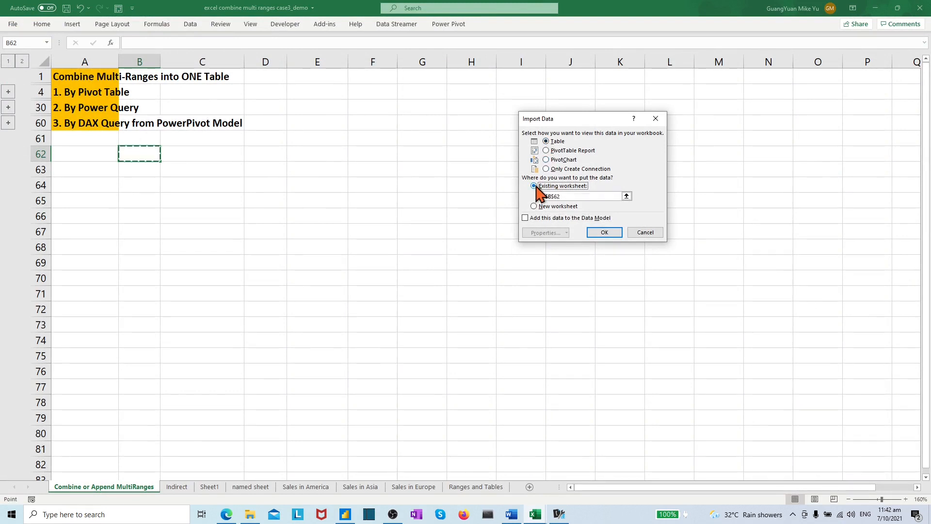
click(571, 197)
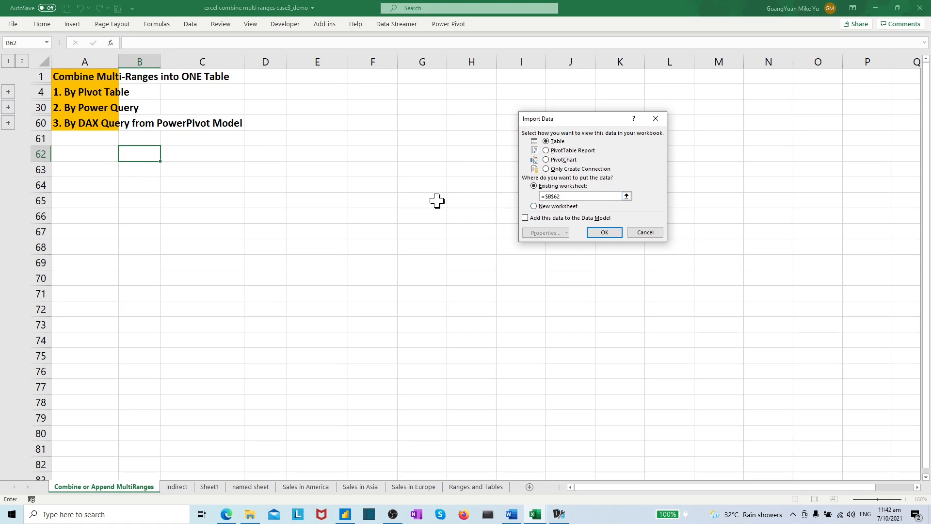
click(526, 219)
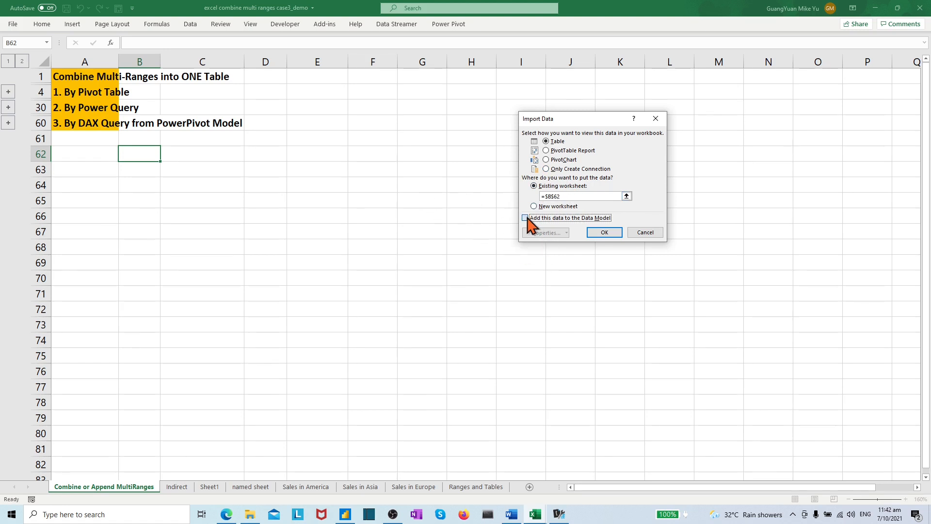
click(602, 233)
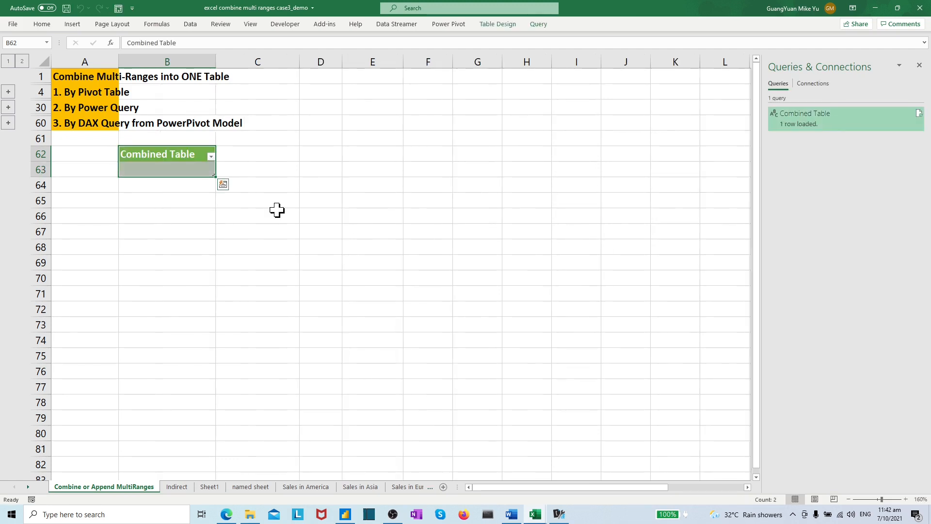
Edit the DAX of the loaded table at B62, using command type DAX and the expression EVALUATE UNION(AM,'AS',EU).
click(184, 169)
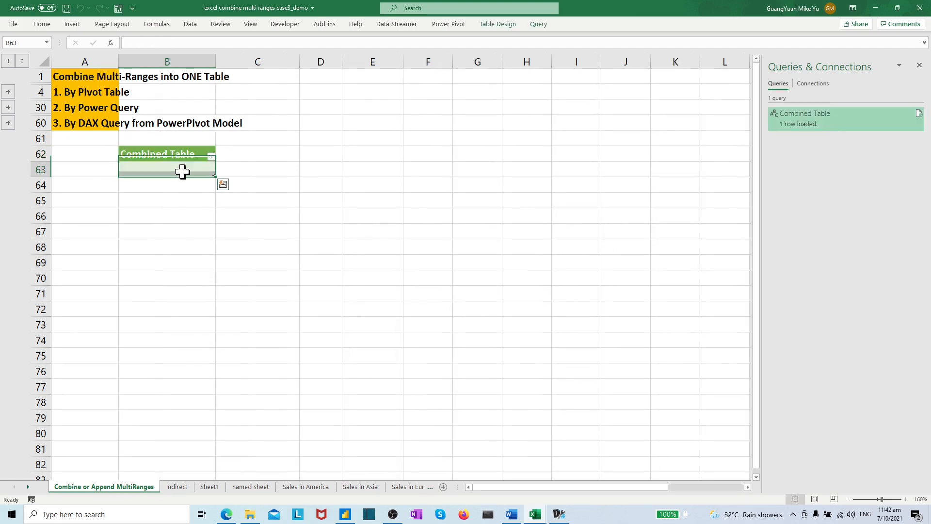
click(264, 230)
click(187, 169)
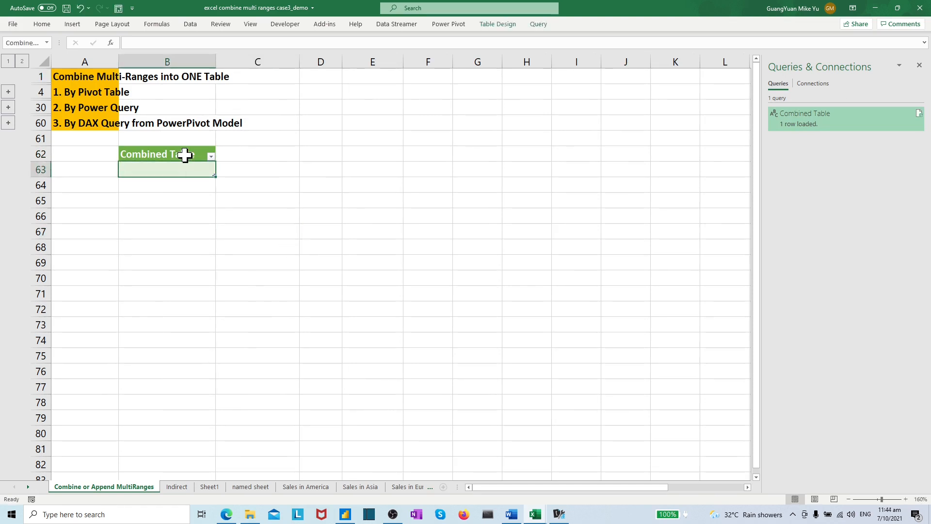
right_click(184, 154)
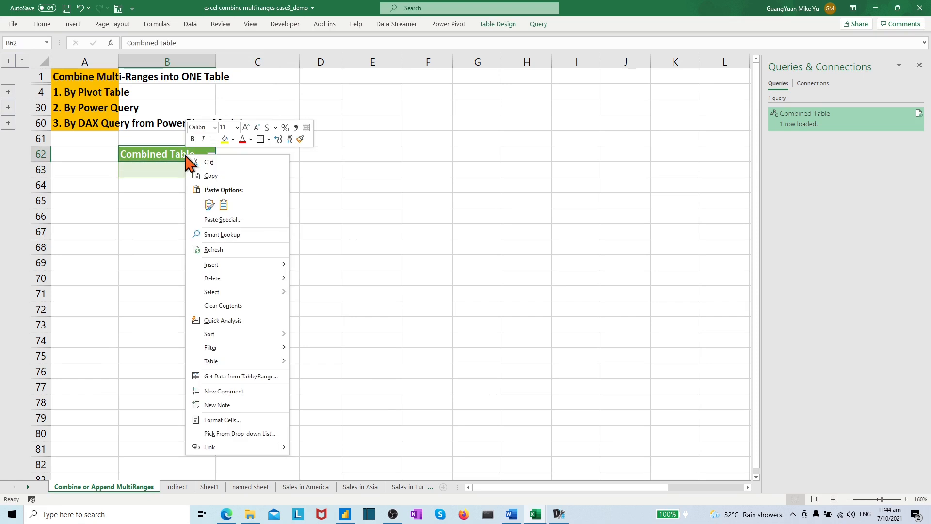
mouse_move(219, 363)
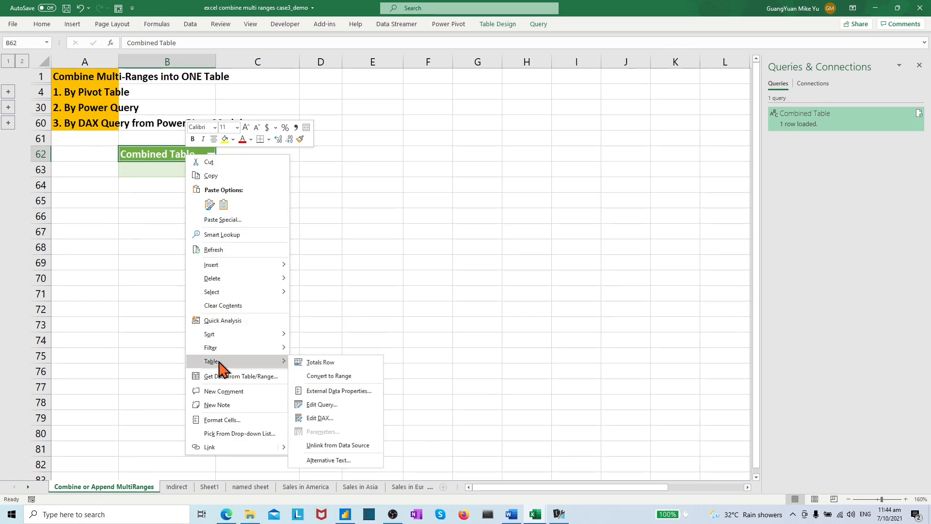
click(321, 418)
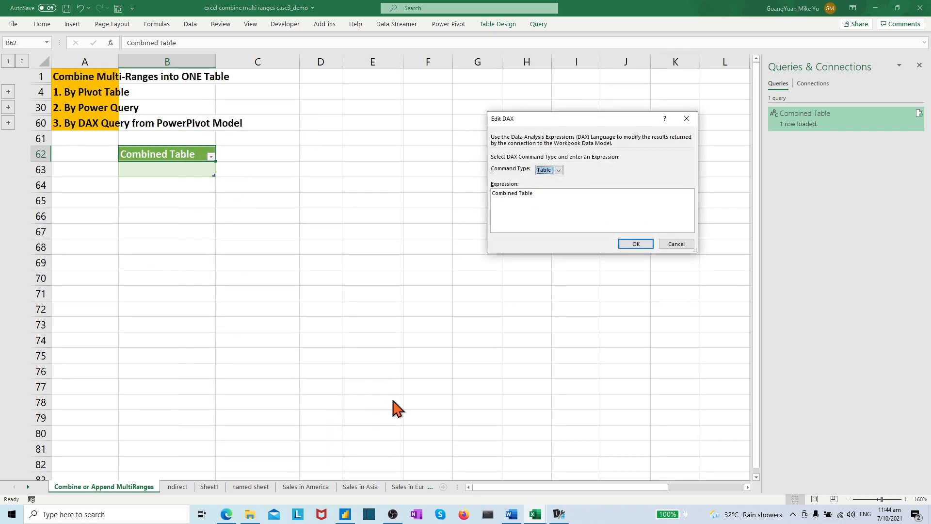
click(558, 170)
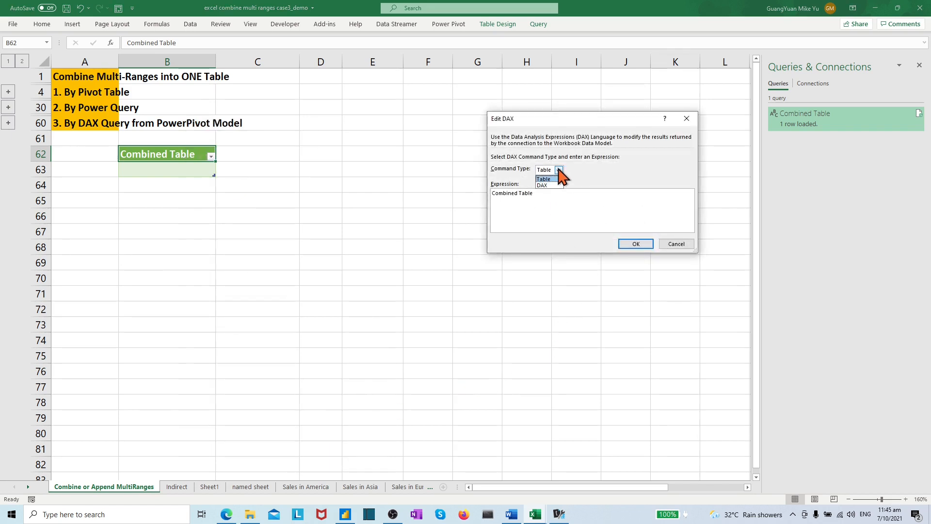
click(546, 185)
drag(536, 195, 480, 196)
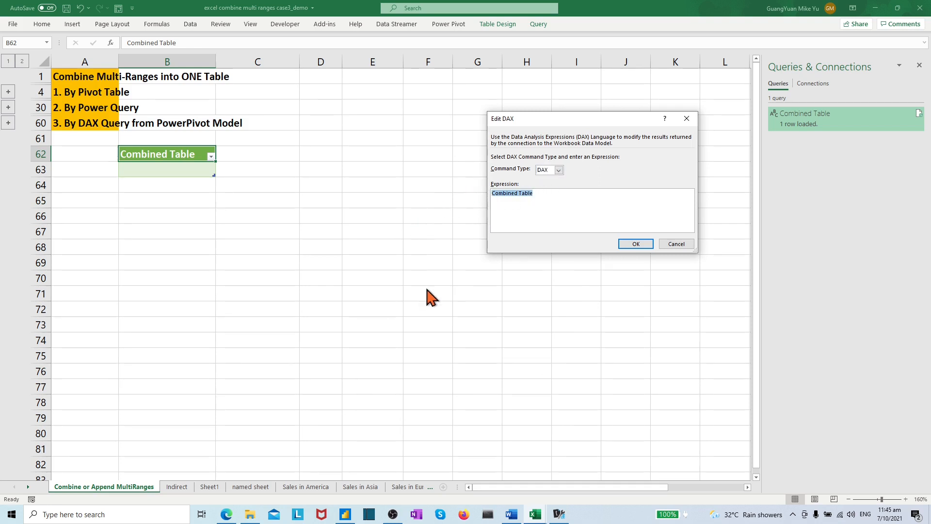
key(ctrl+v)
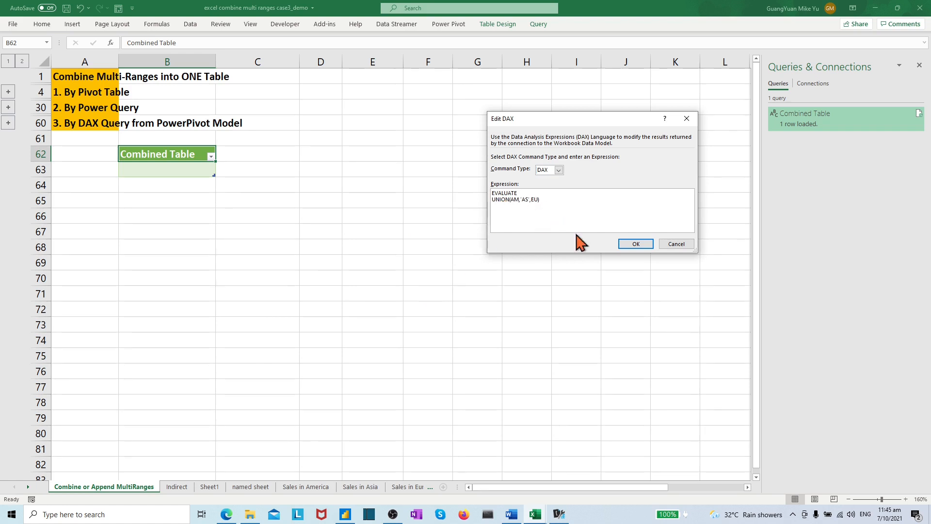
click(635, 245)
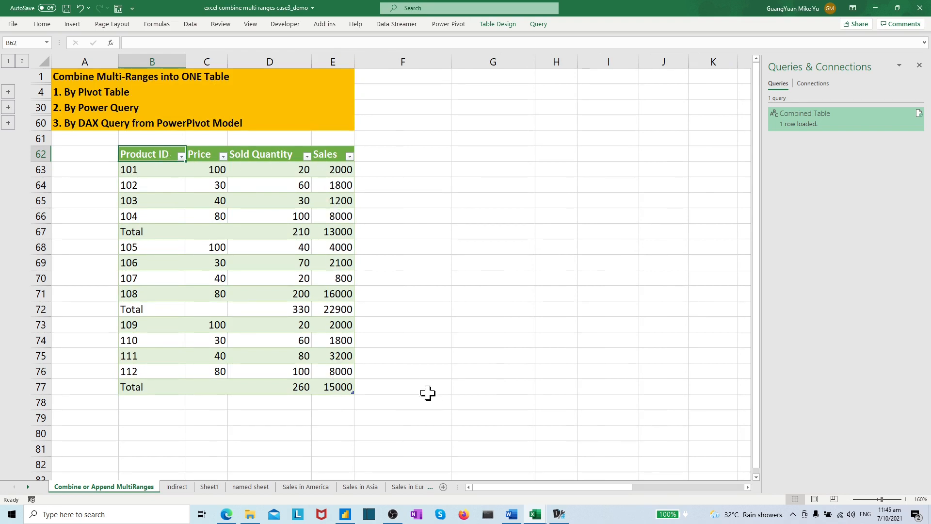
Add the combined sales table in B62:E77 to the Power Pivot data model.
click(474, 423)
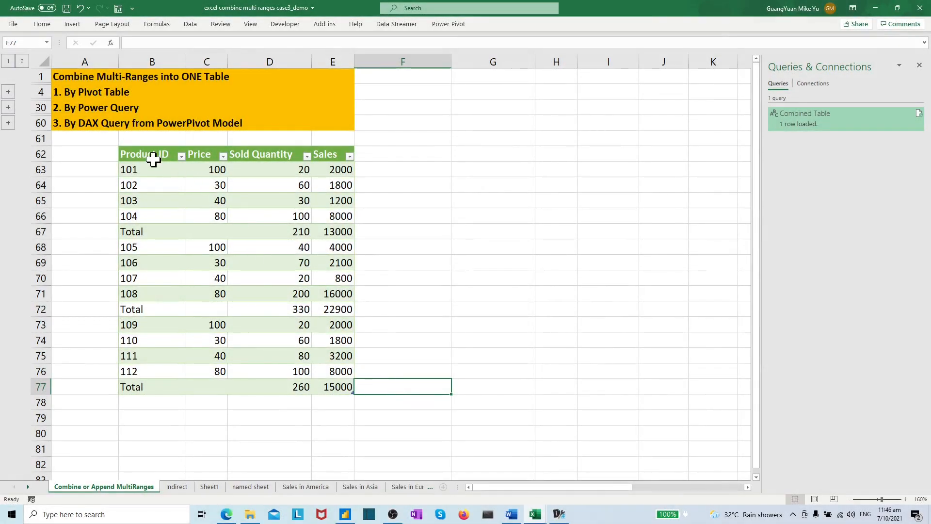
drag(138, 155, 336, 386)
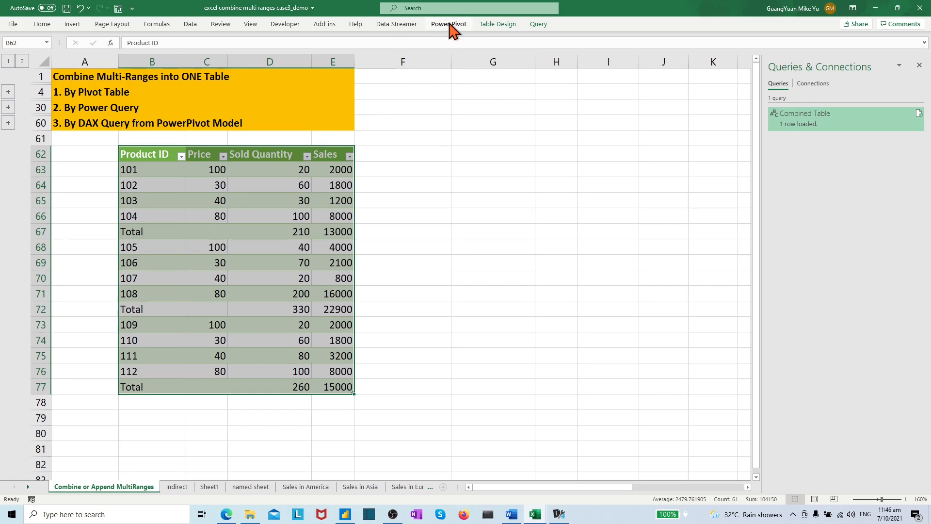
click(449, 25)
click(99, 64)
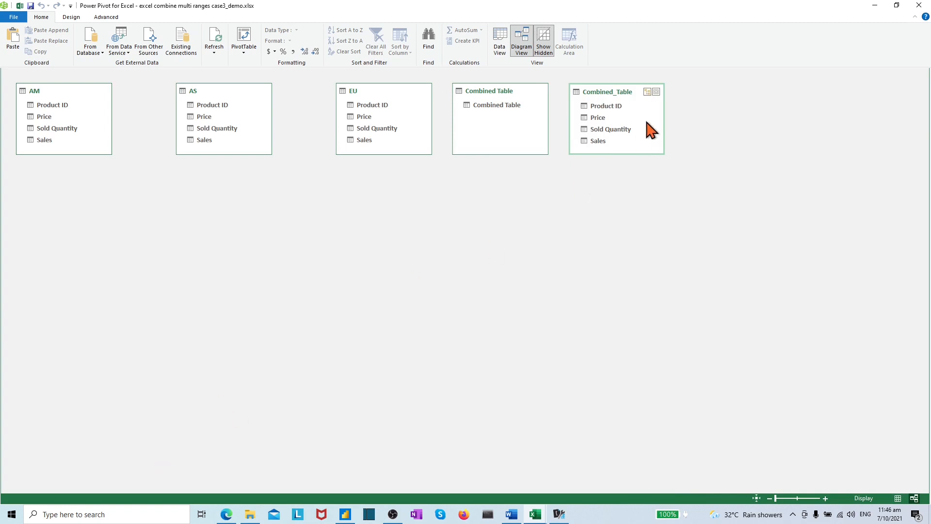
Rename the four-column Combined_Table in the model to Final Combined_Table and show its rows in data view.
right_click(618, 92)
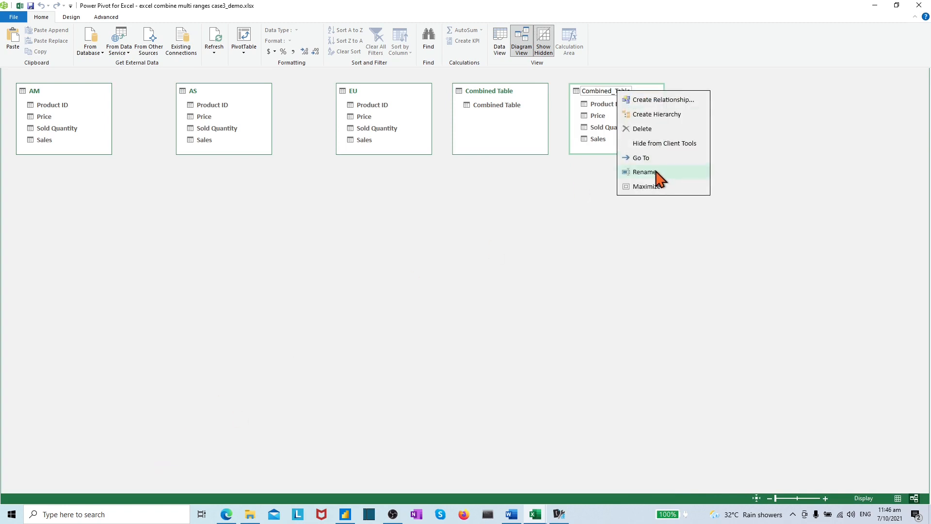
click(657, 172)
key(Home)
text(F)
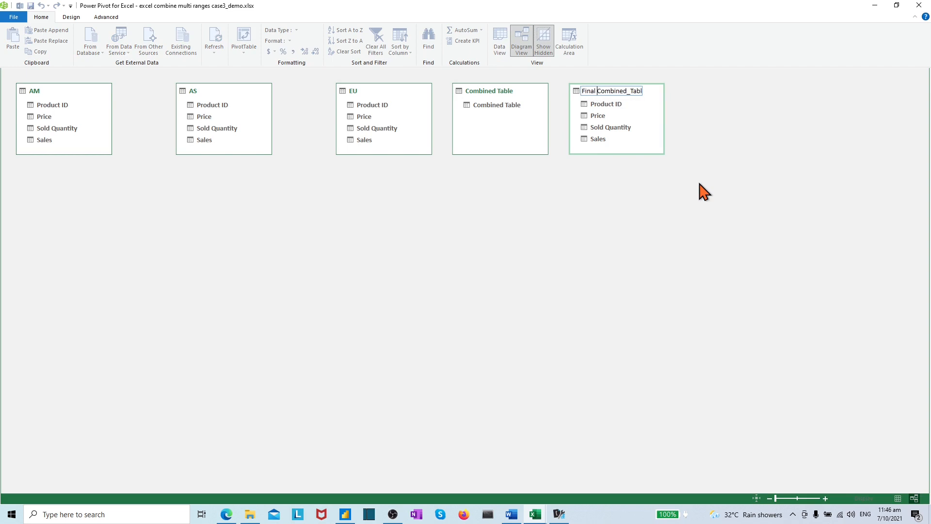
key(Return)
click(500, 42)
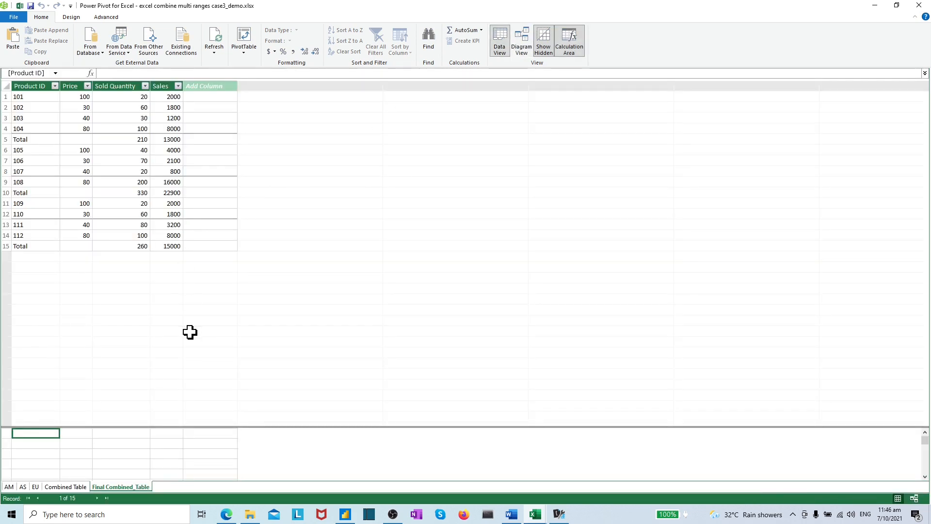
Return to the Excel workbook and insert a blank row above the Total row on the Sales in America sheet.
click(20, 6)
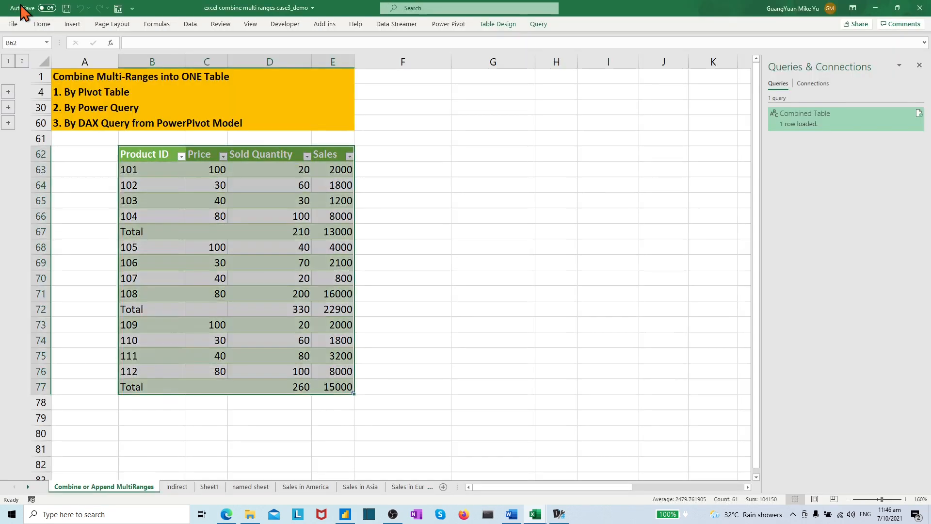
click(520, 234)
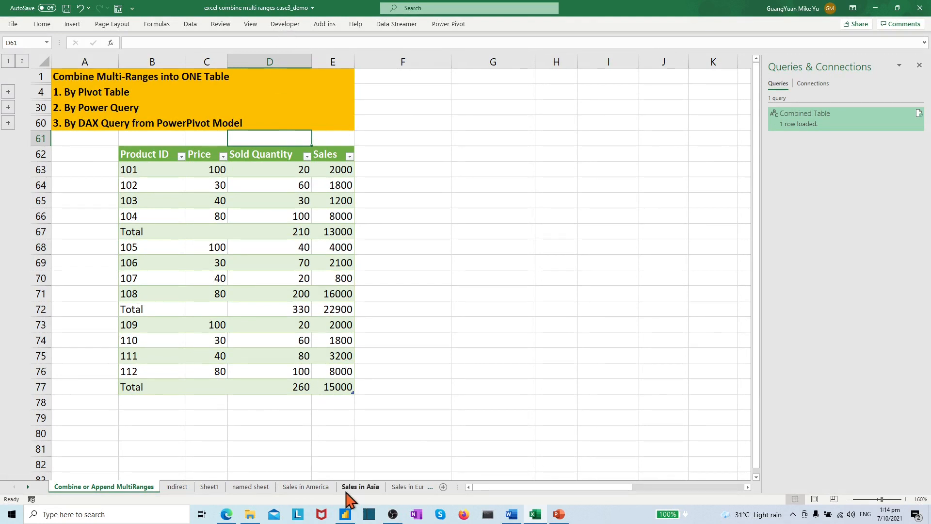
click(319, 490)
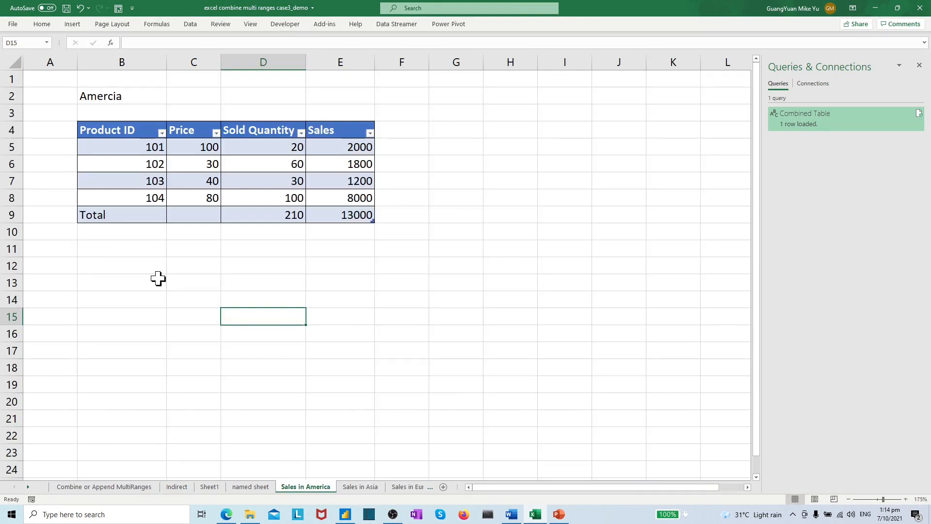
click(9, 215)
right_click(8, 215)
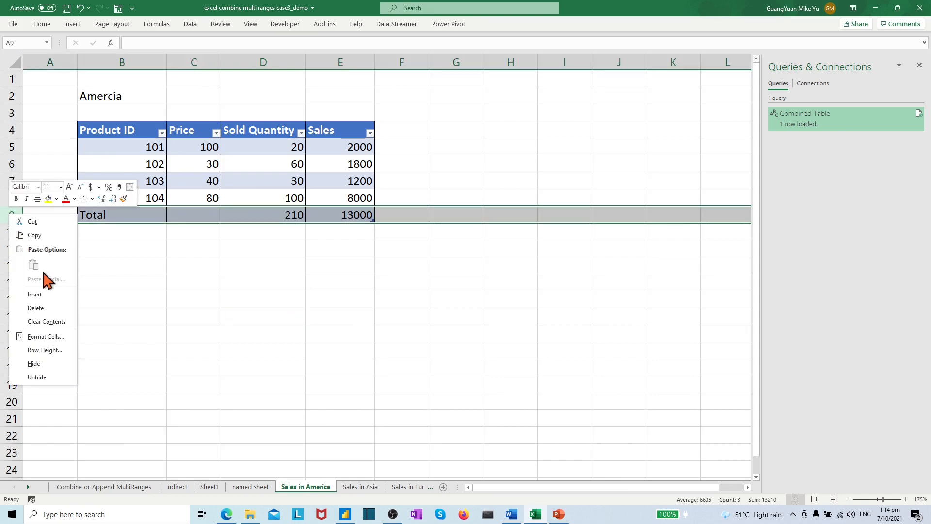
click(46, 296)
Fill the blank row 9 of the America table with product ID 105, price 100 and sold quantity 40.
click(123, 213)
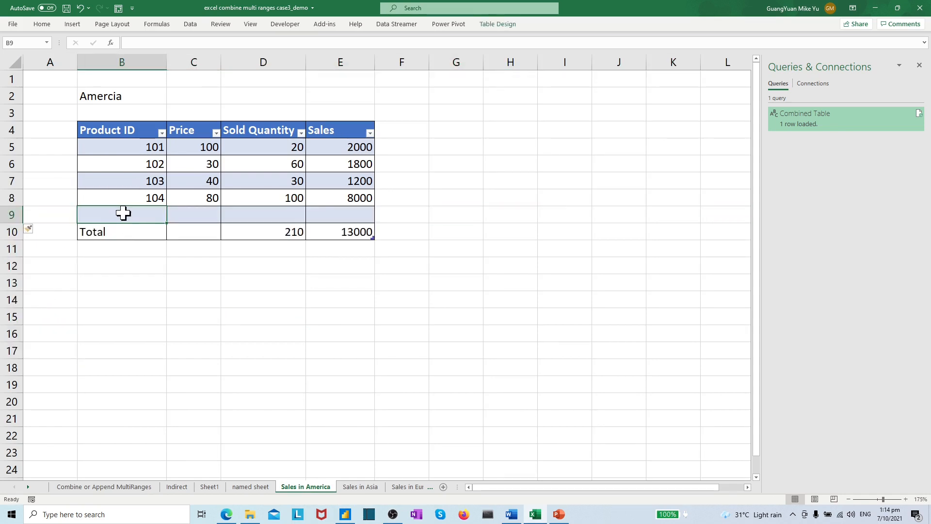
text(105)
key(Tab)
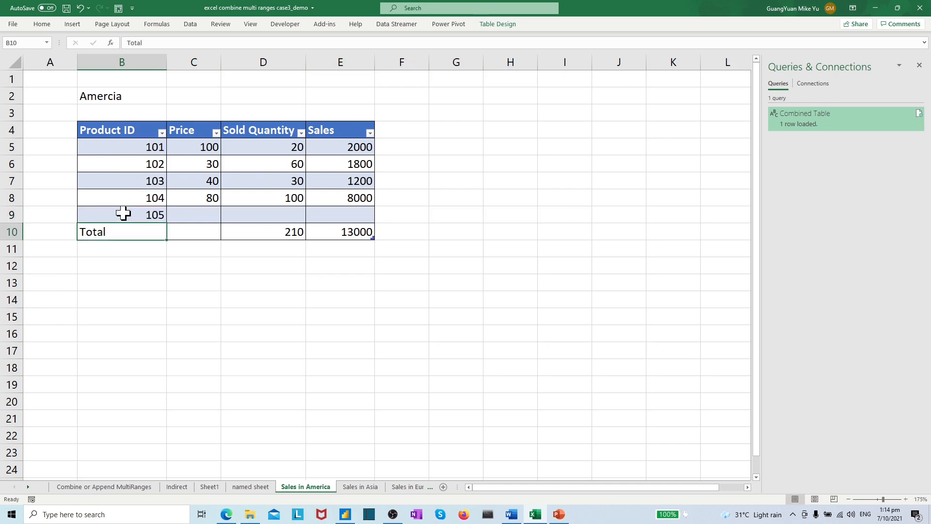
text(100)
key(Return)
key(Up)
key(Right)
text(40)
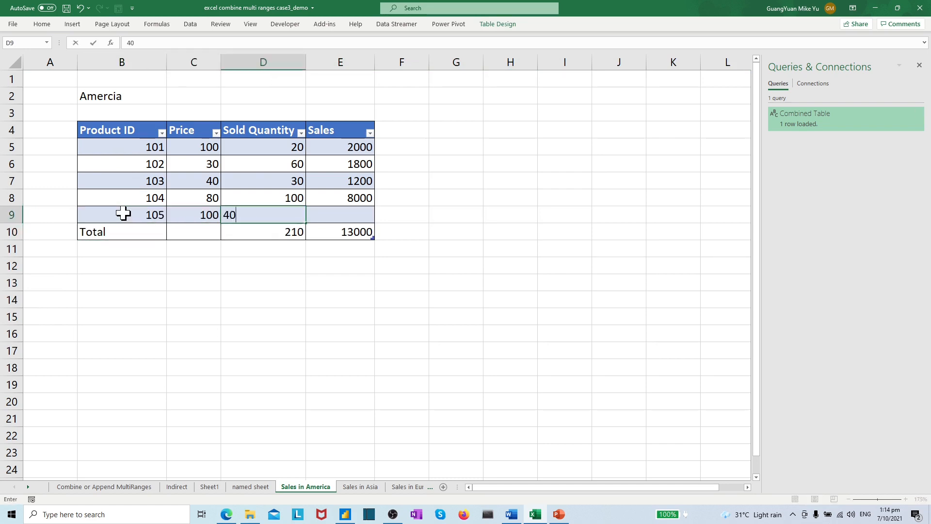
key(Return)
Copy the Sales formula from E8 into E9 for product 105.
key(Right)
key(Up)
key(Up)
key(ctrl+c)
key(shift+Down)
key(ctrl+v)
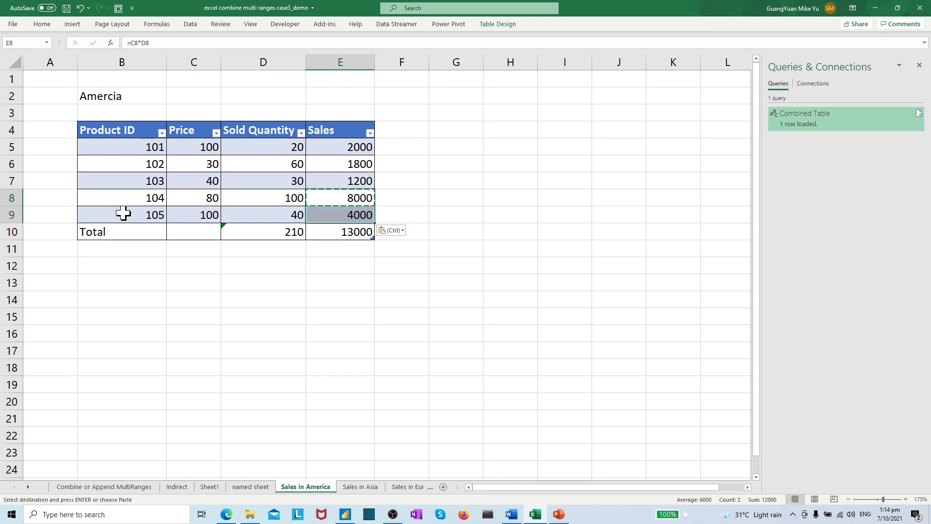
Extend the Sales total formula in E10 of the America table to =SUM(E5:E9).
click(328, 233)
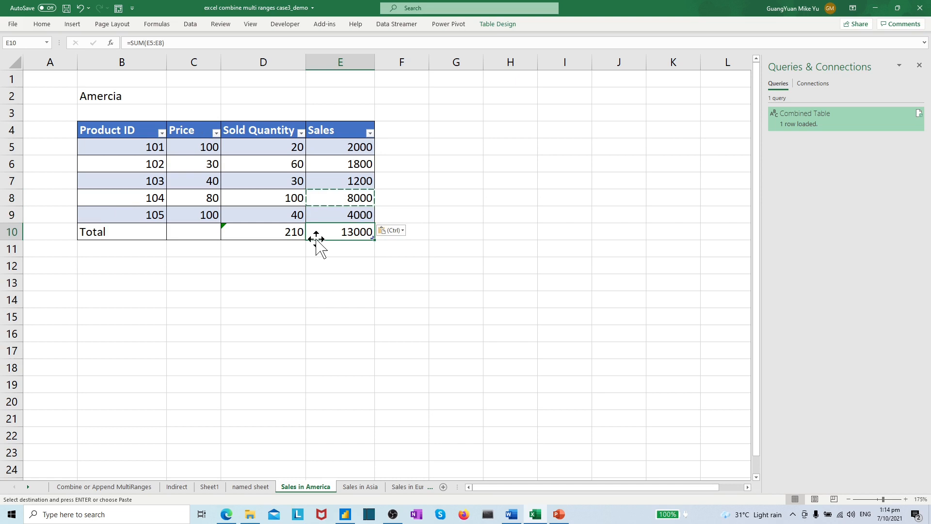
click(160, 43)
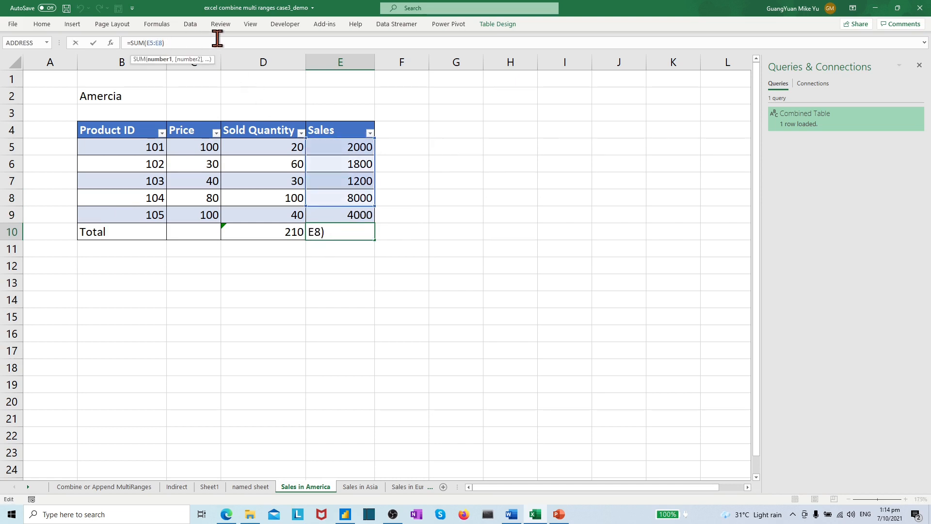
key(BackSpace)
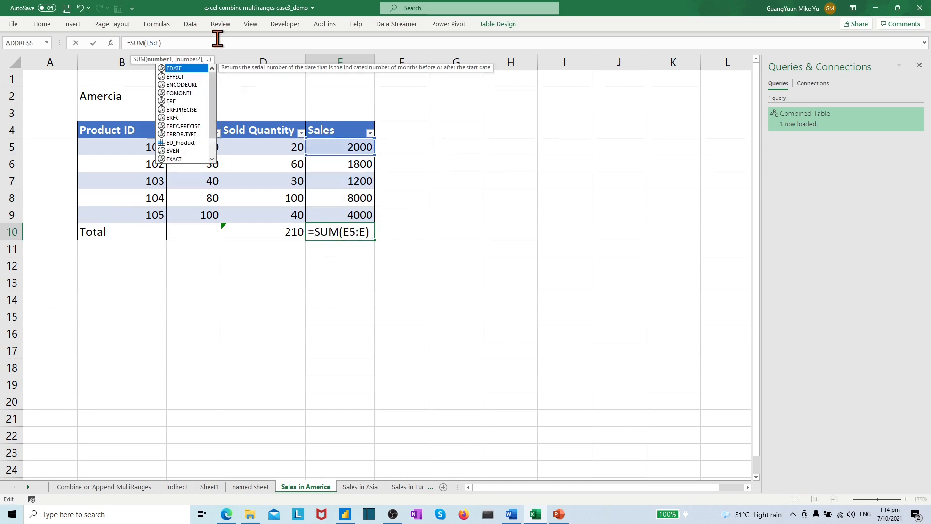
text(9)
key(Return)
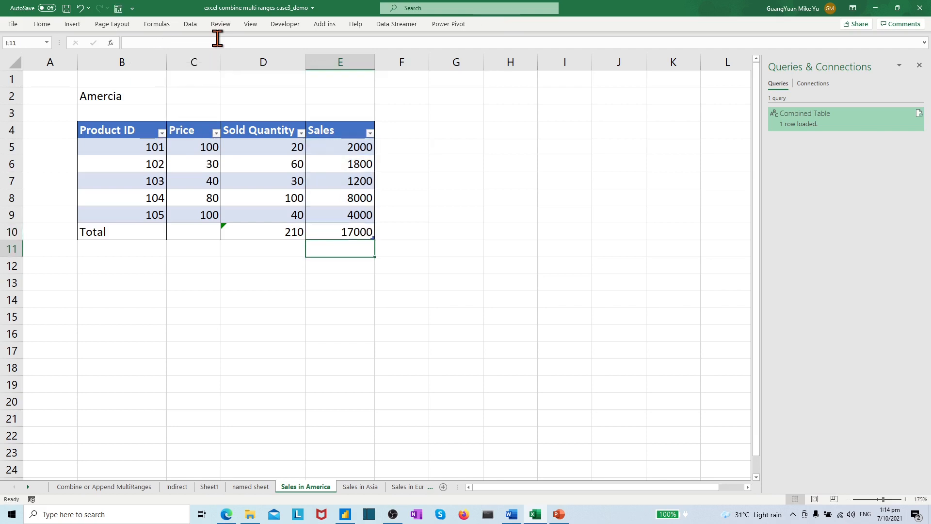
Refresh all data from the Combine or Append MultiRanges sheet and open the Power Pivot data model to check Final Combined_Table.
click(146, 487)
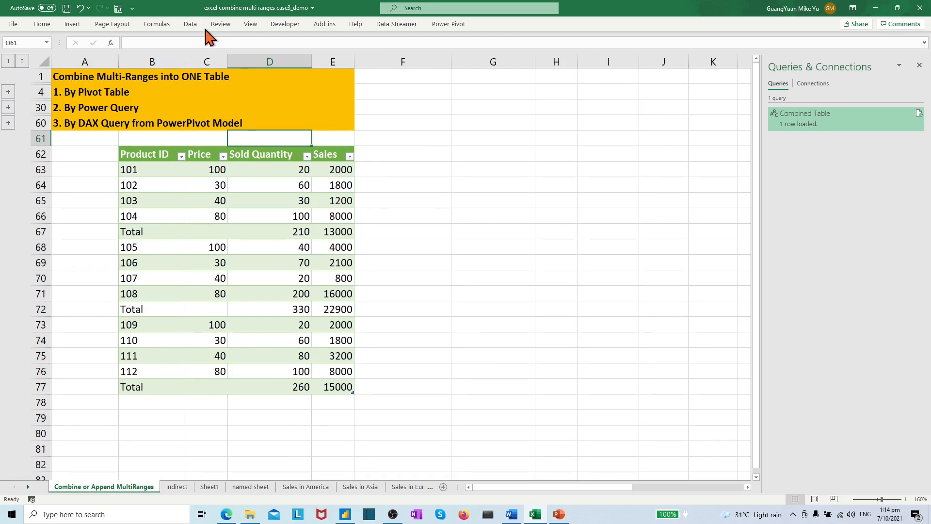
click(191, 25)
click(170, 60)
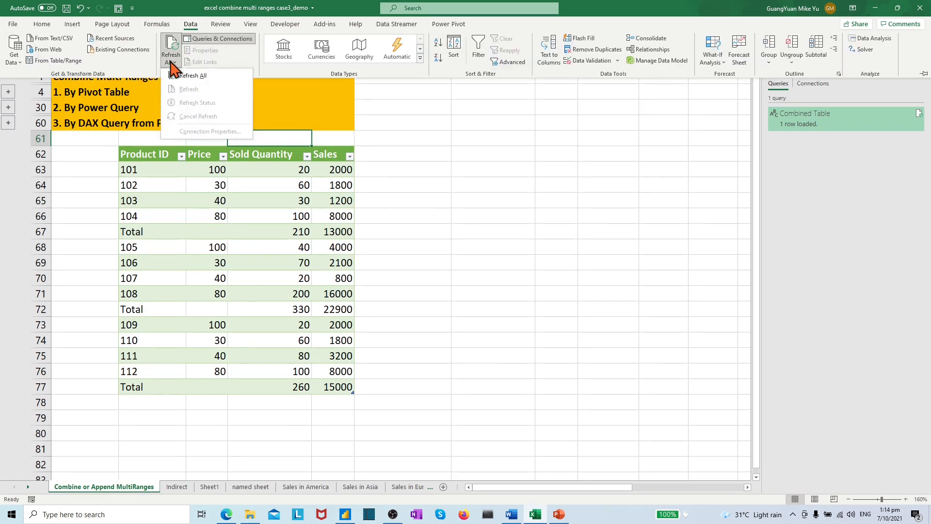
click(180, 75)
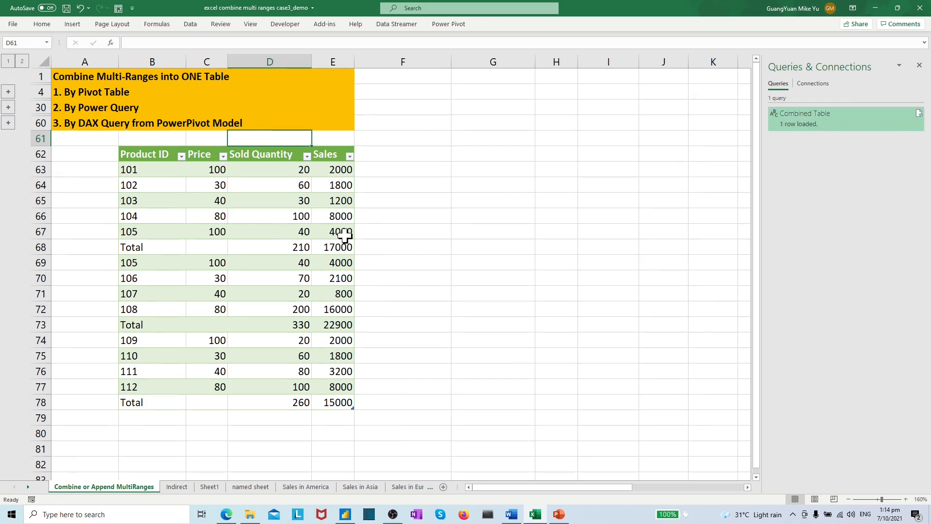
click(453, 25)
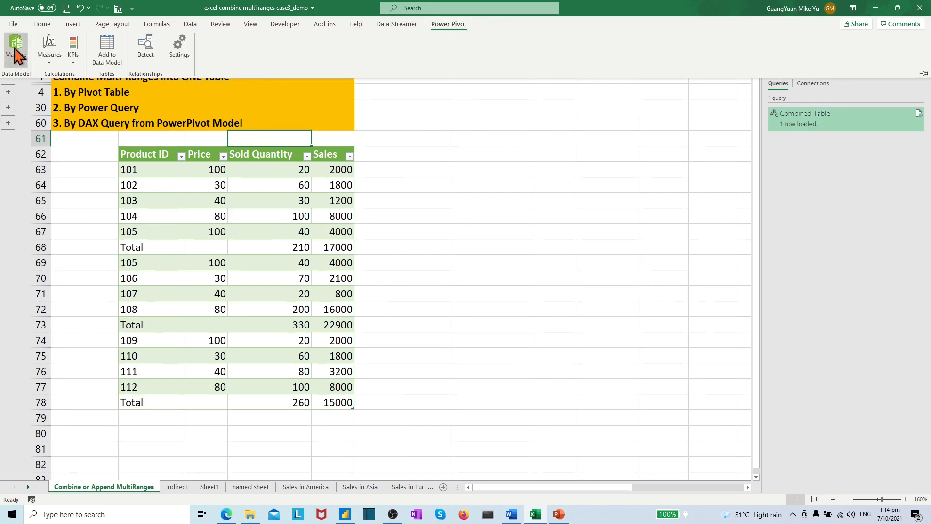
click(15, 54)
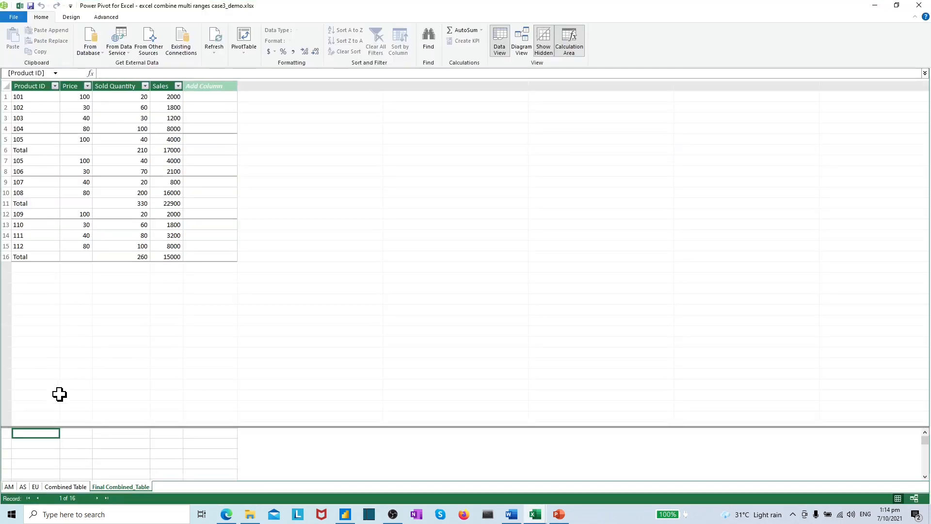